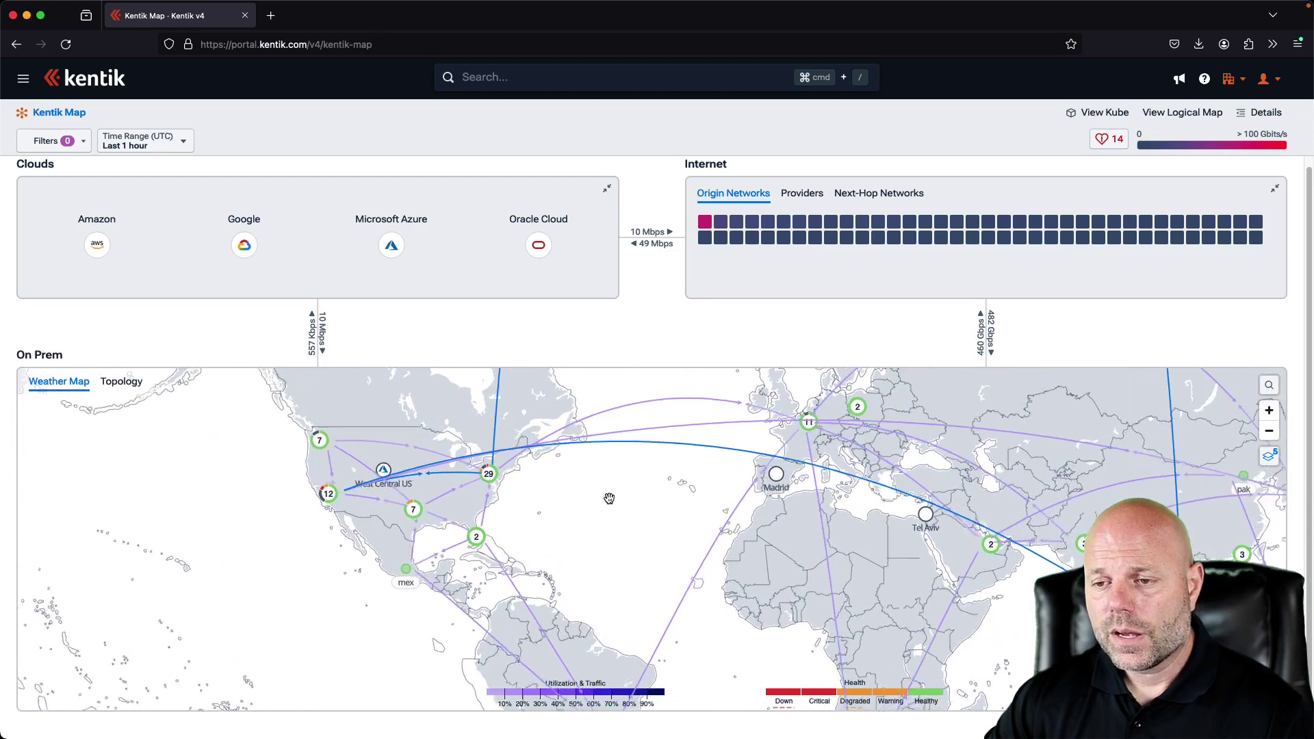
Step: Show Amazon's connections on the Kentik Map and open the traffic details between AWS and On Prem
click(97, 246)
click(172, 264)
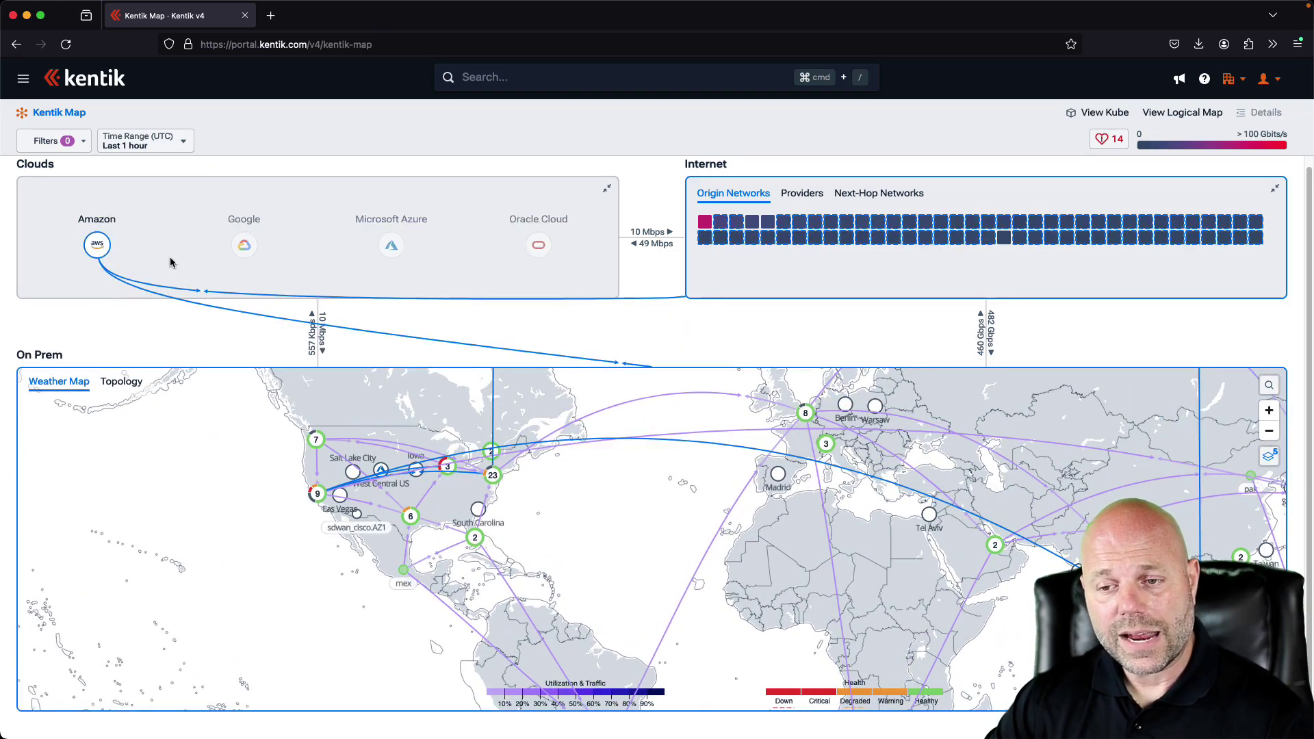
click(483, 350)
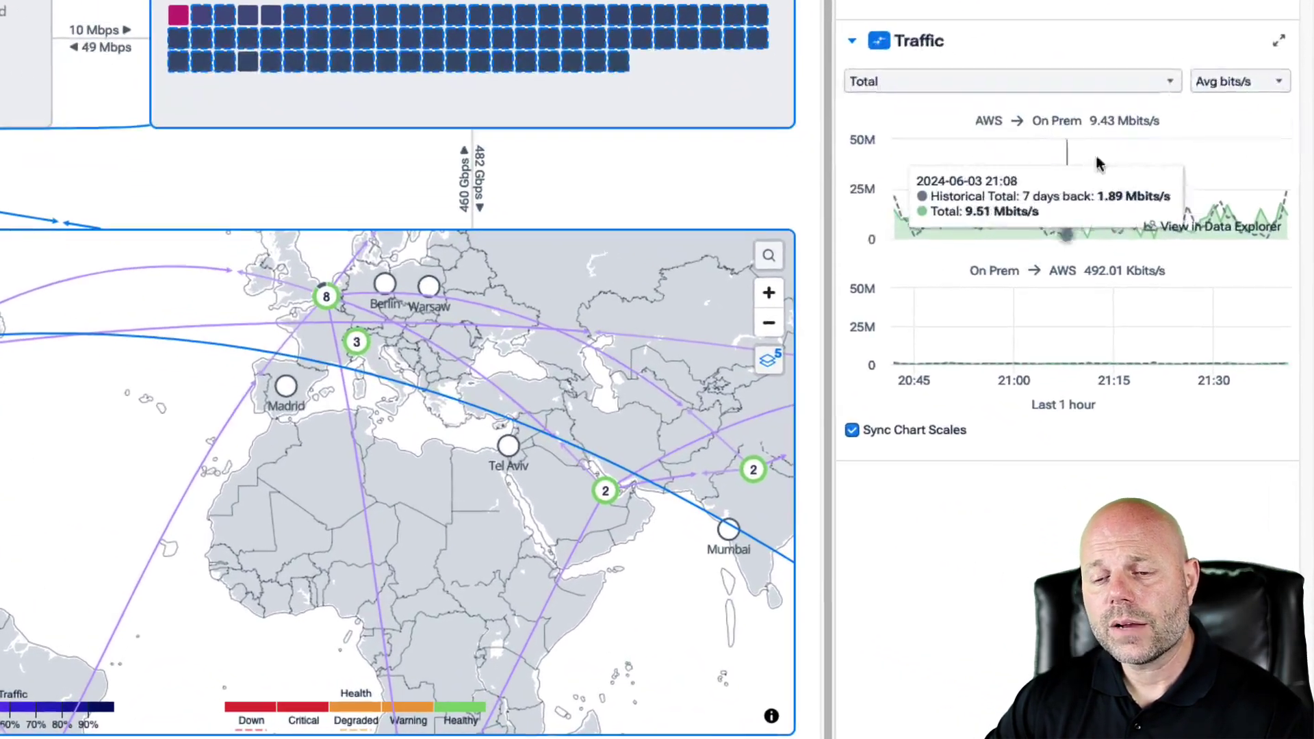
Step: Look through the breakdown options for the AWS traffic, then close the details and clear the Amazon selection
click(984, 82)
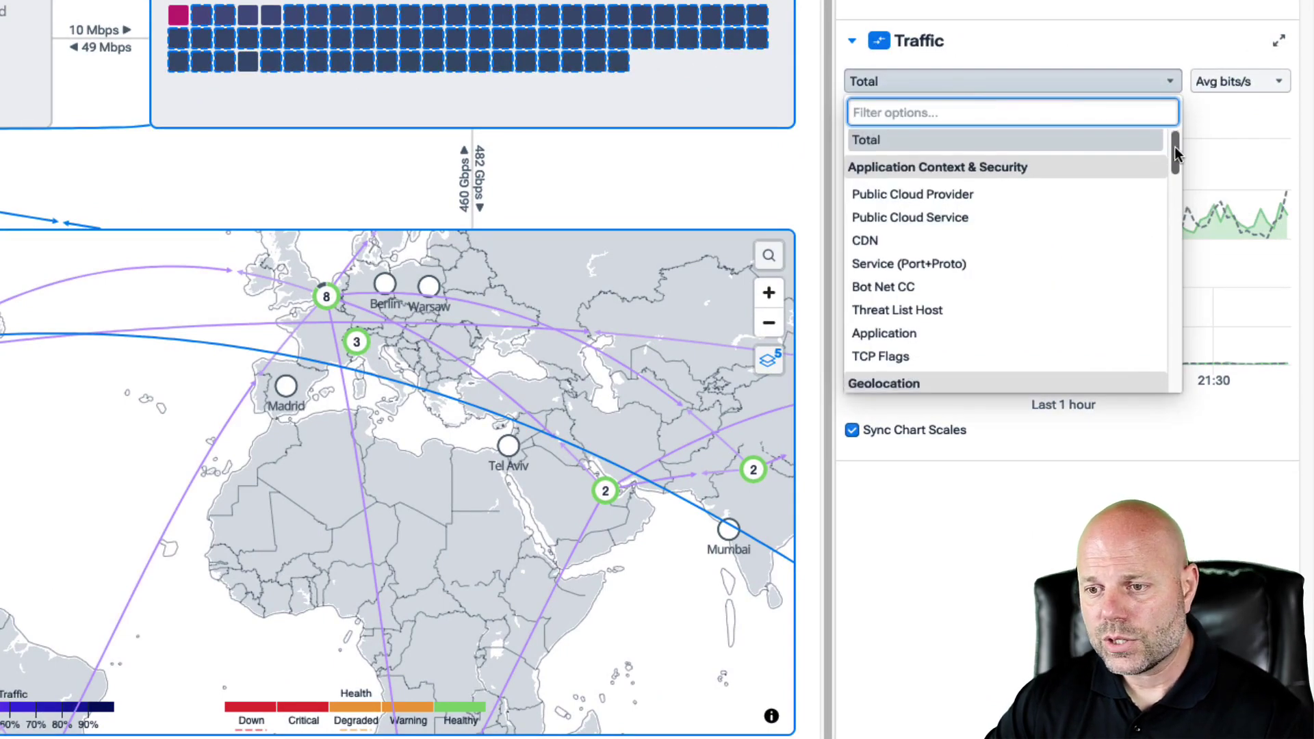
drag(1174, 146, 1163, 222)
click(1261, 111)
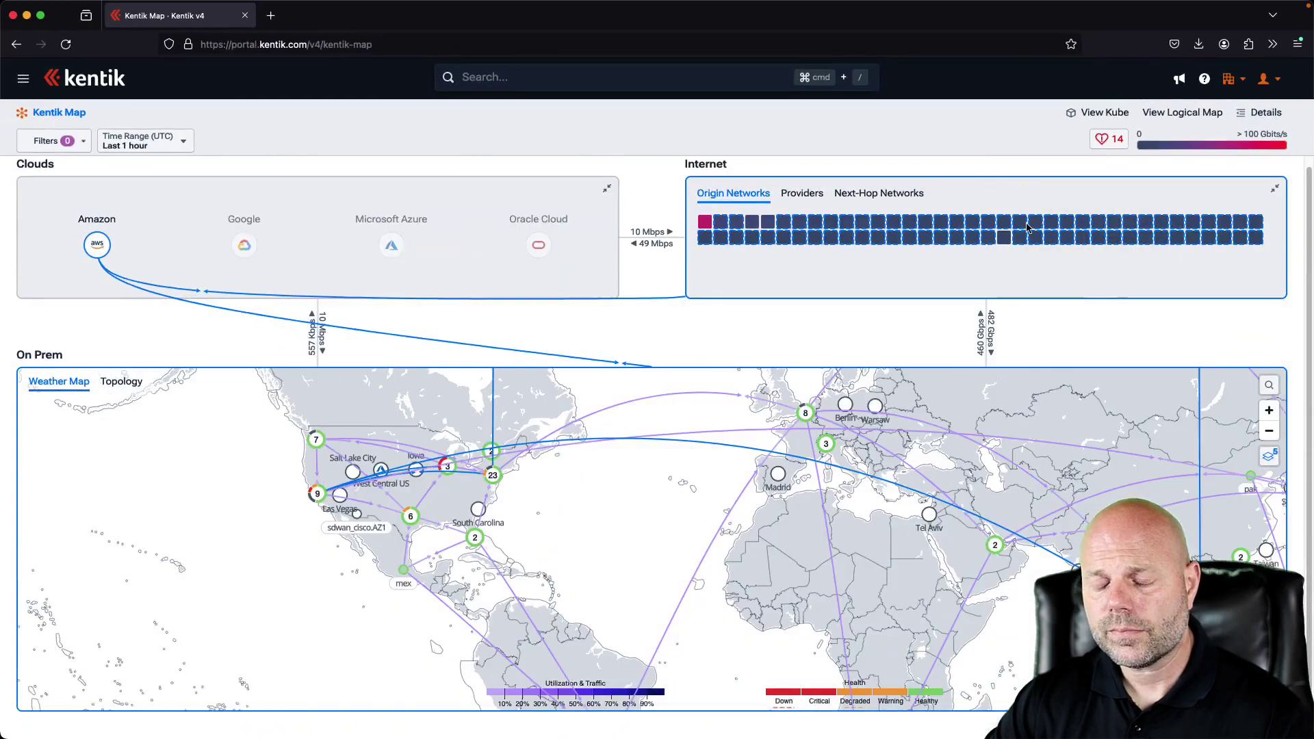
click(621, 331)
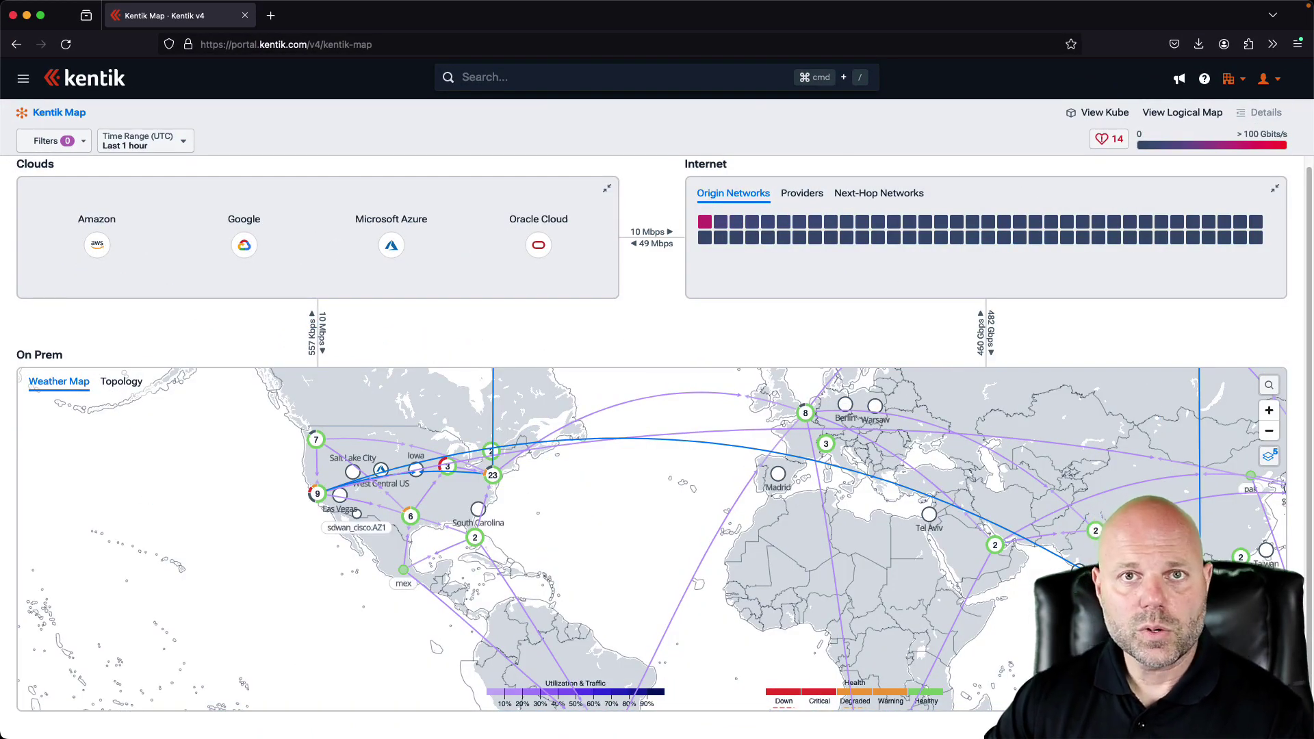
Step: Open the Public Clouds settings and review the setup form for adding an AWS cloud export
click(22, 78)
click(37, 169)
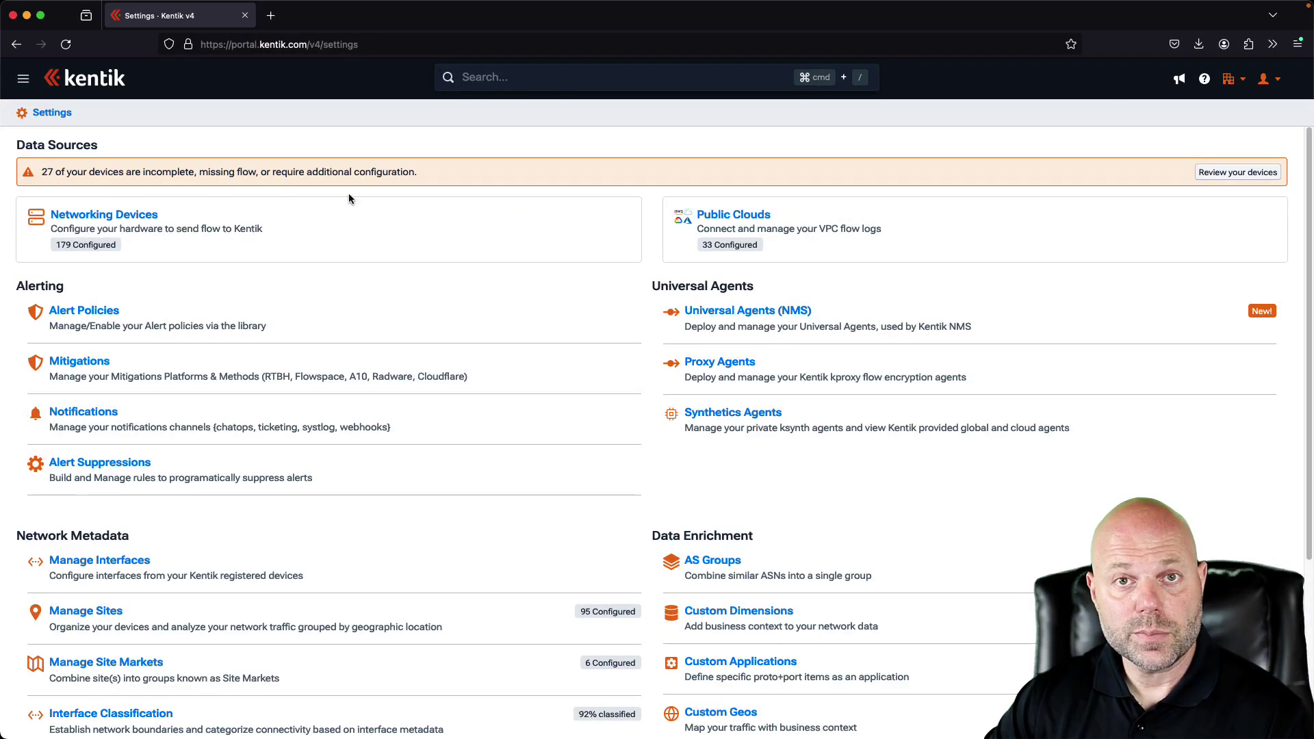
click(721, 218)
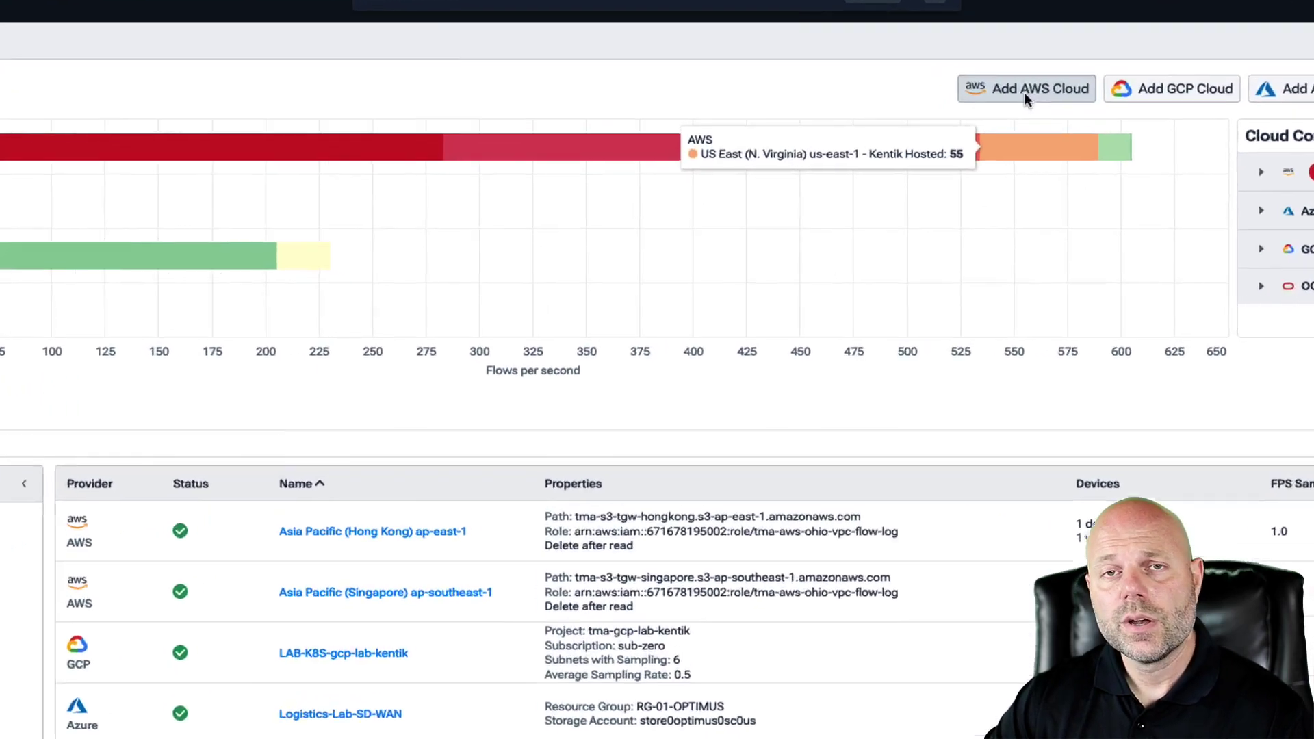
click(927, 144)
scroll(637, 479, down, 8)
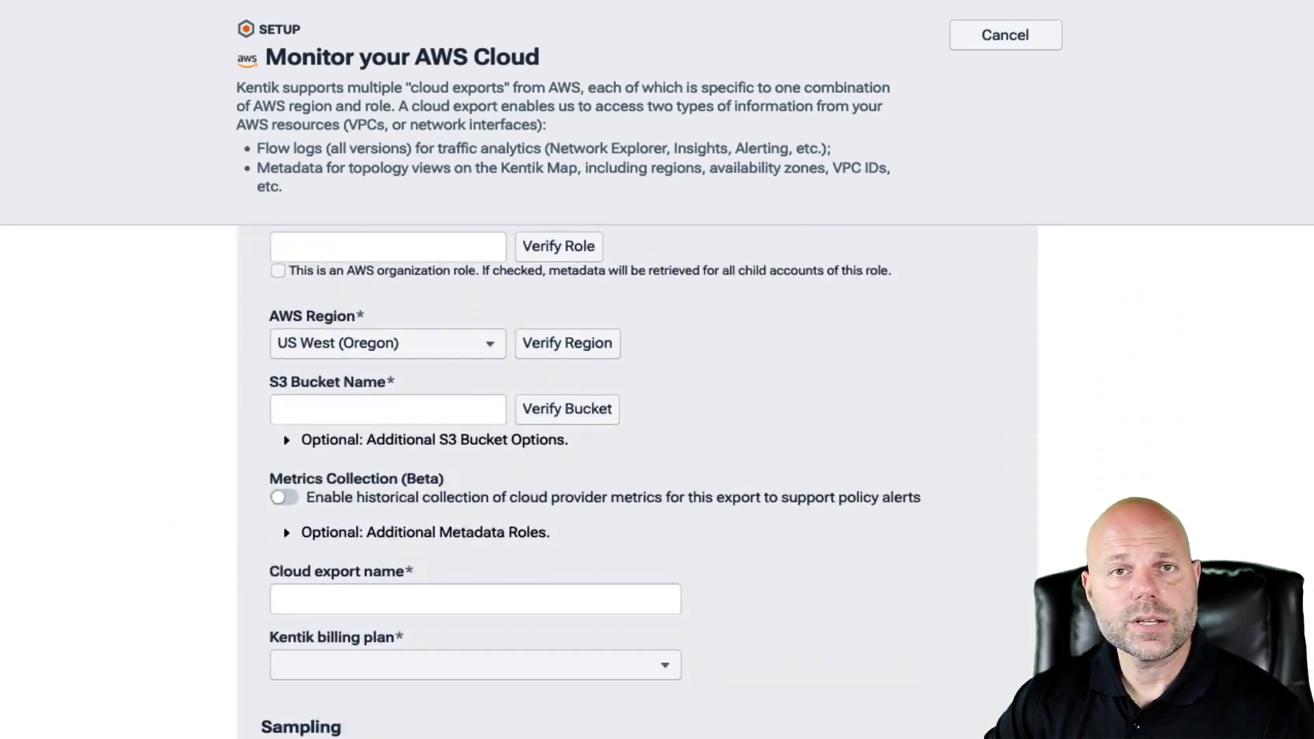
Step: Start adding devices in the Network Monitoring System using the SDN-NMS-VM agent, up to the IP range entry
click(22, 79)
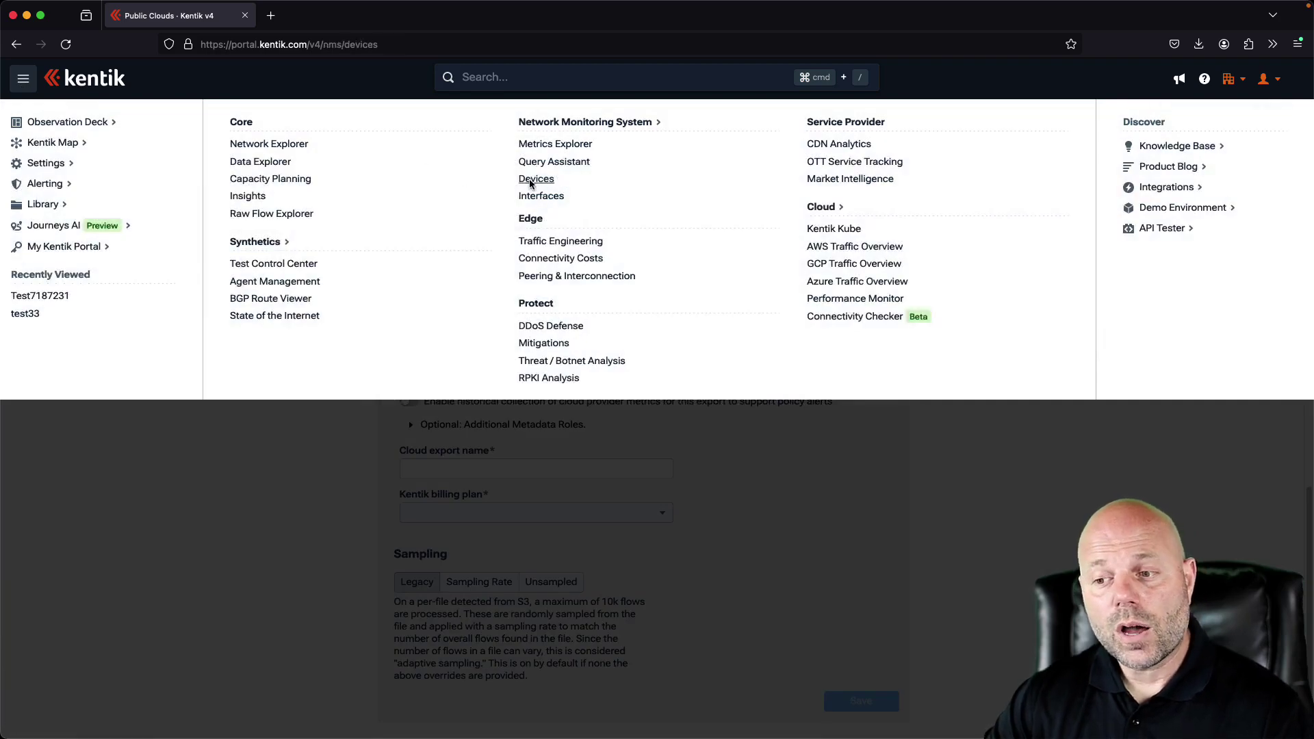
click(535, 179)
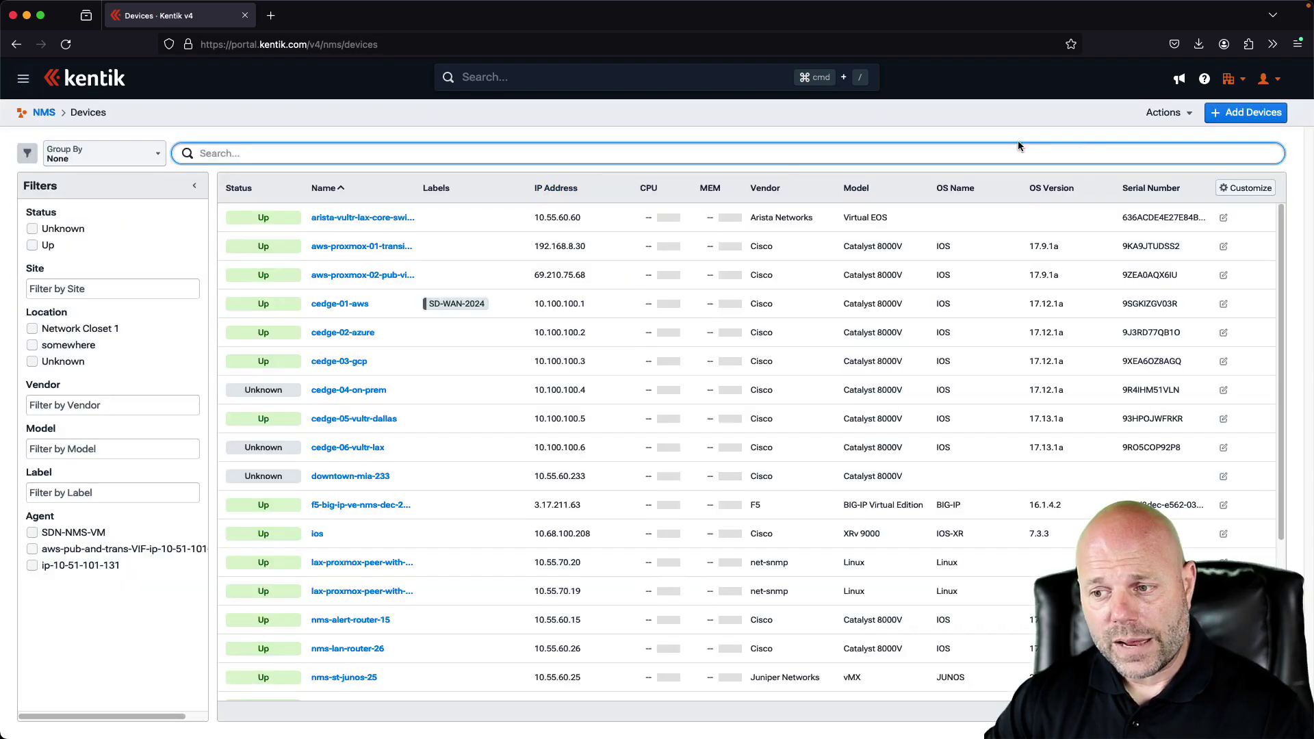
click(1250, 112)
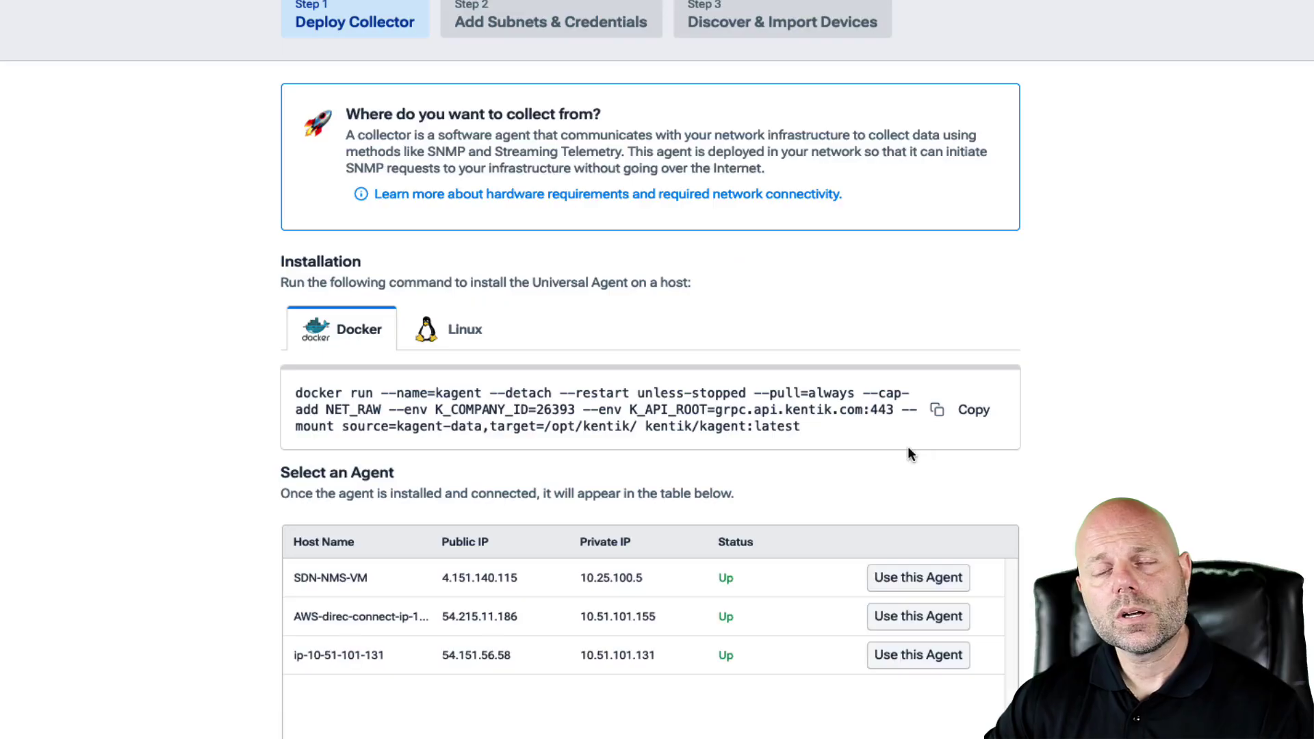
click(918, 578)
click(485, 285)
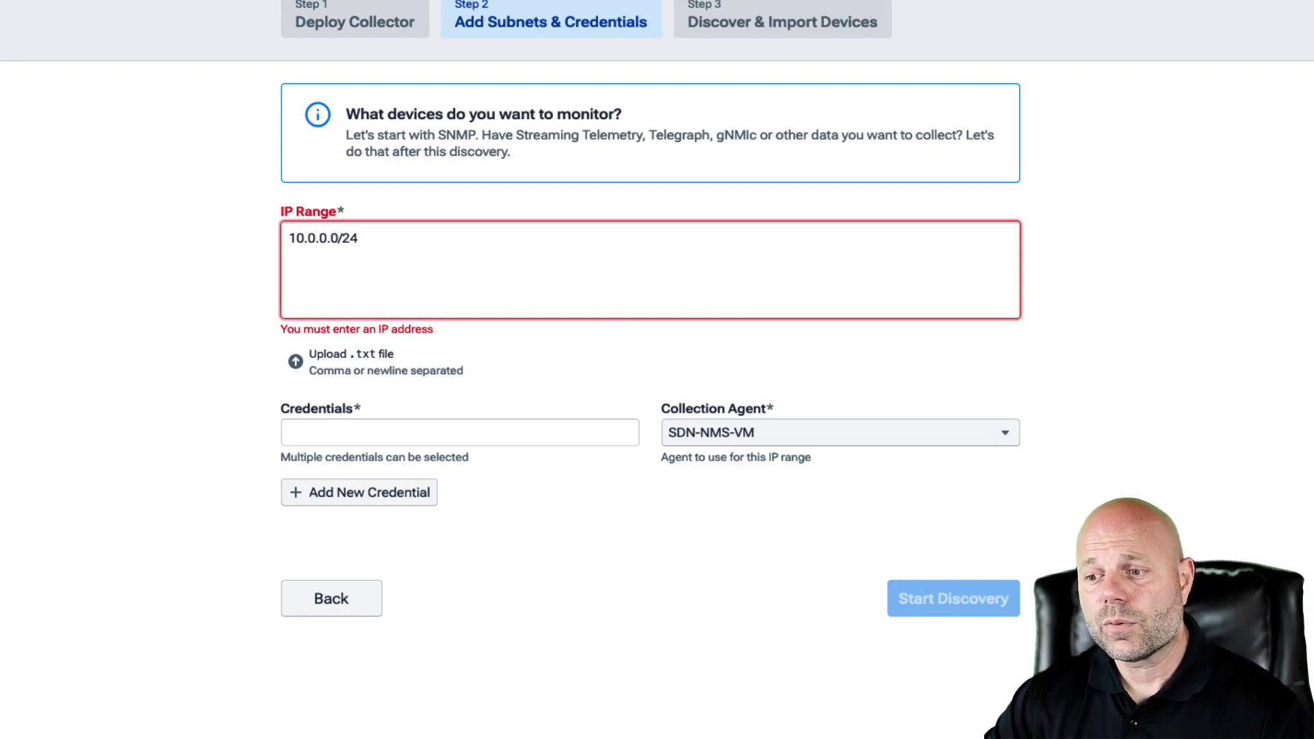
Step: Open the DNS - A synthetic test and examine the cloud-aws-ohio agent's DNS resolution results, then return to the Test Control Center
click(24, 81)
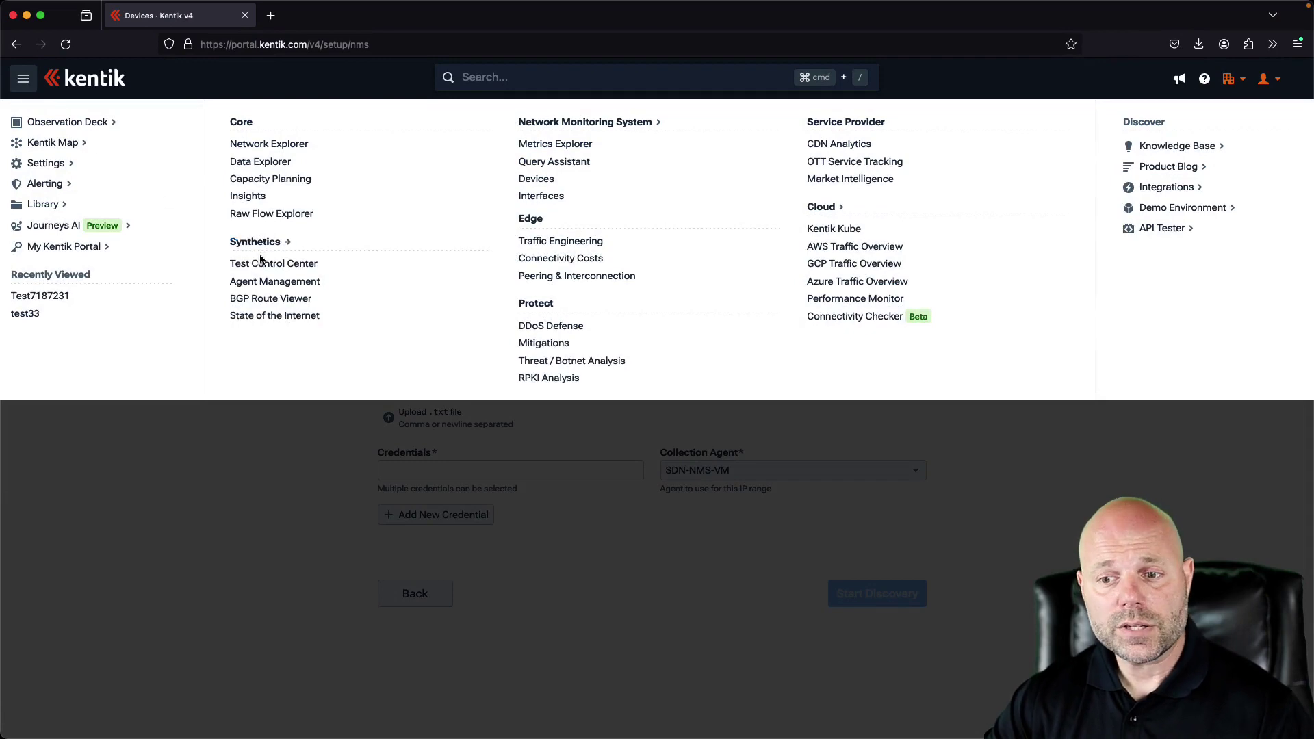
click(261, 262)
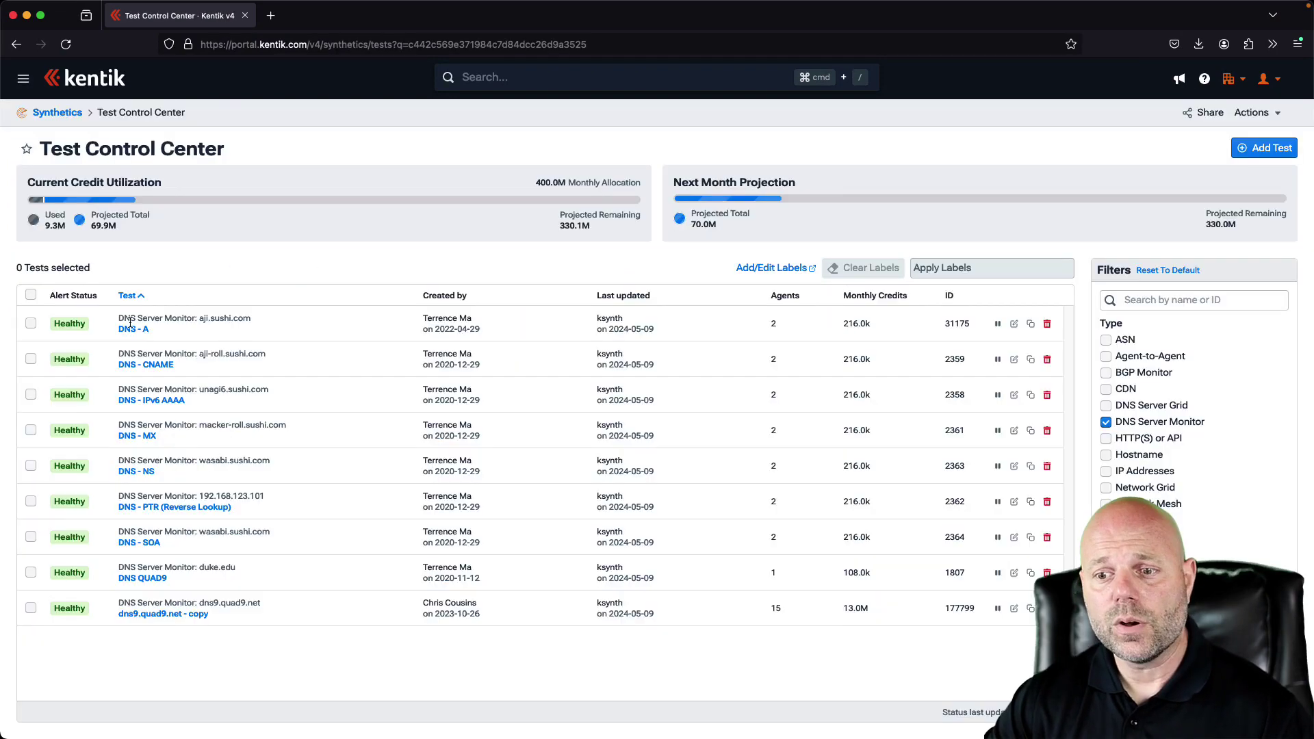
click(131, 326)
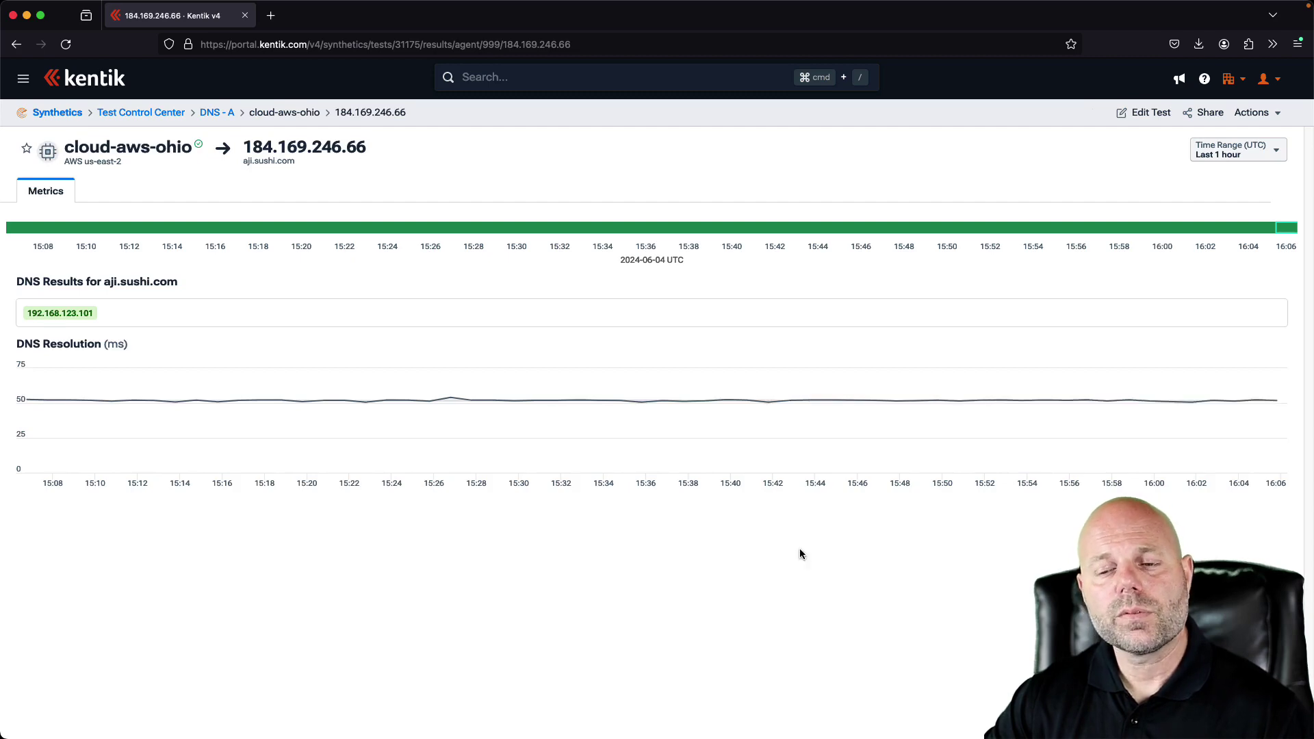
mouse_move(347, 432)
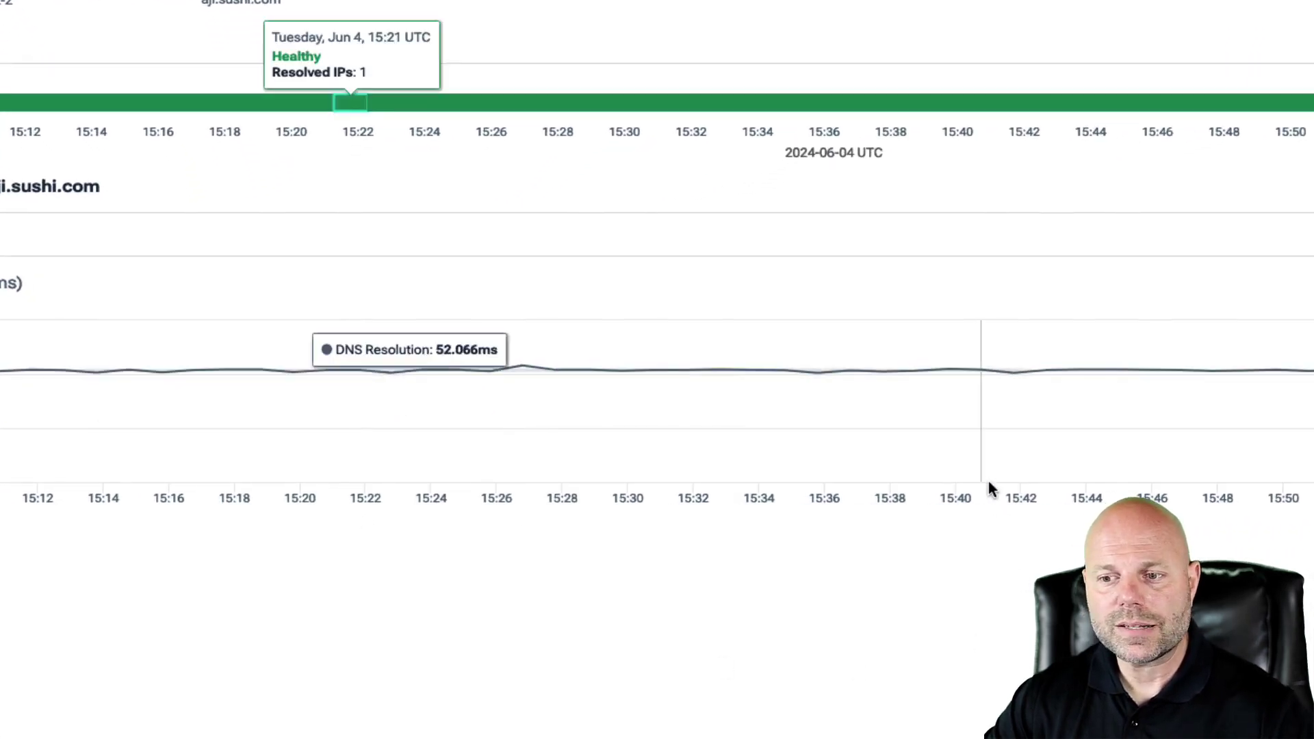
mouse_move(979, 438)
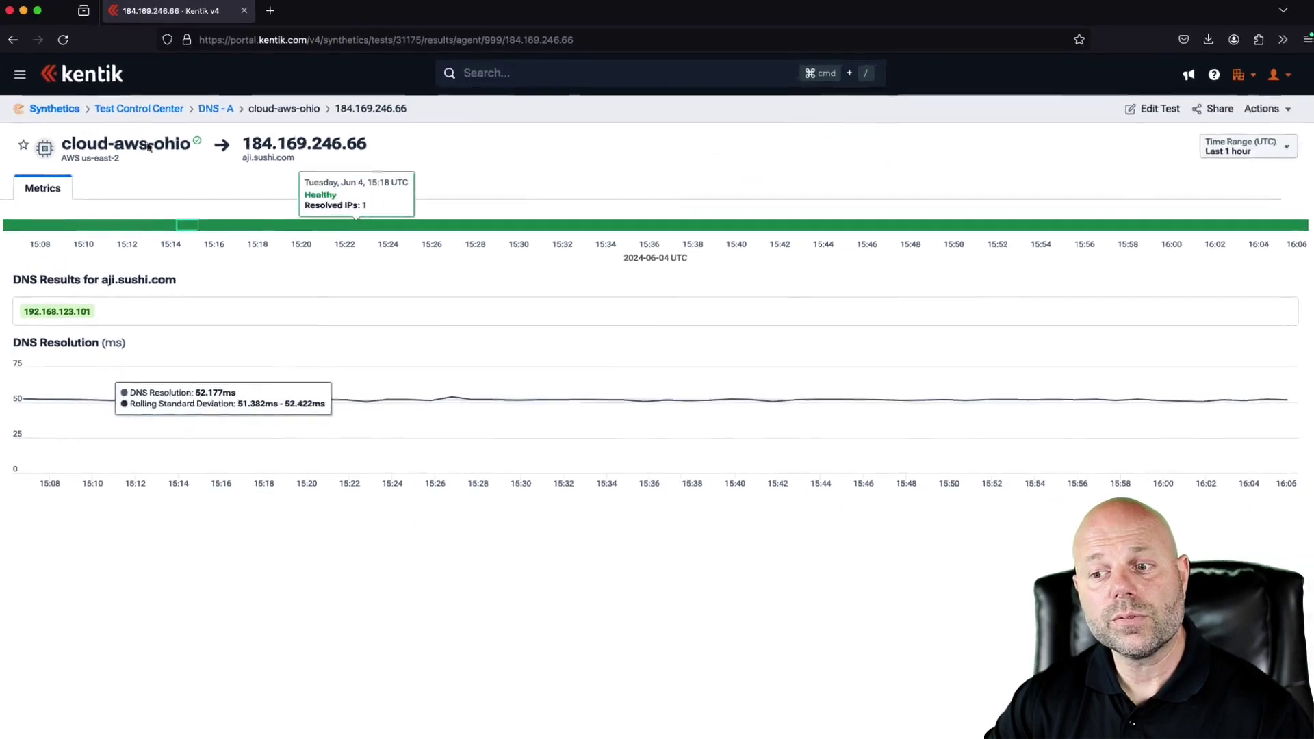
click(141, 112)
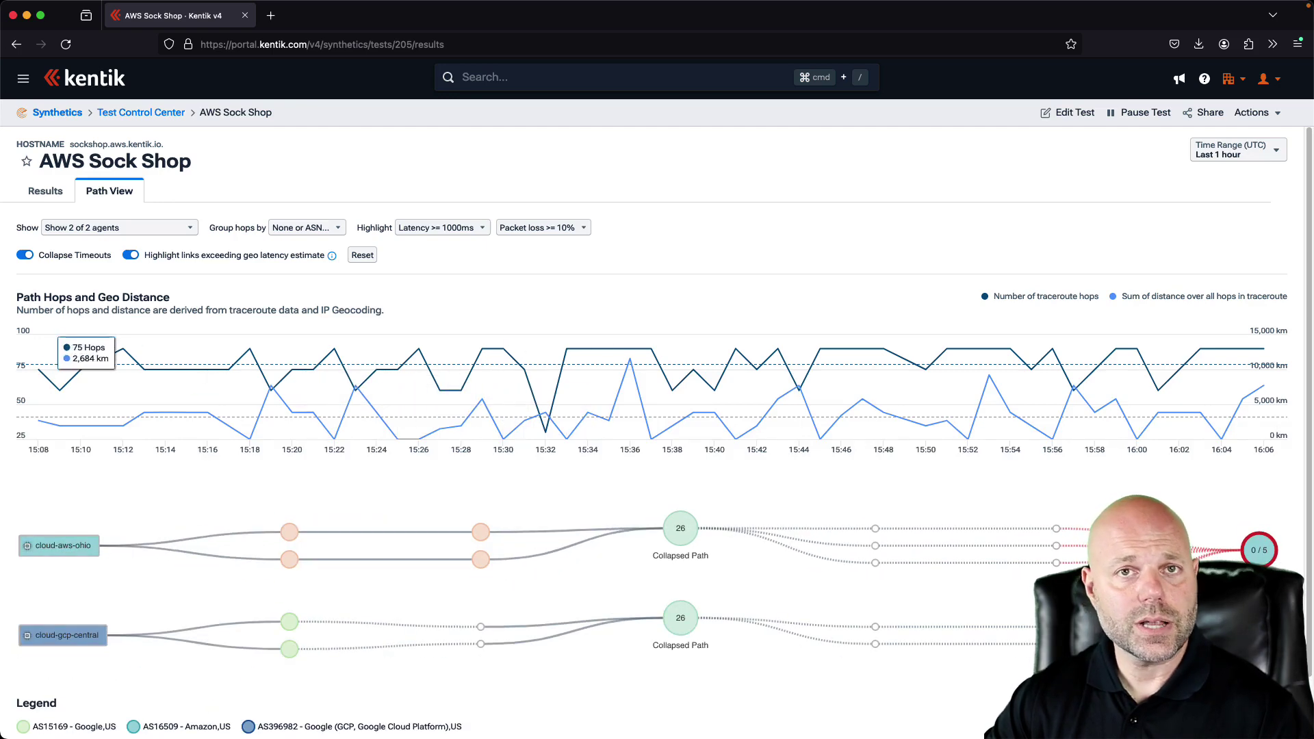
Step: Return to the Kentik Map, switch On Prem to the Topology view and show the connections of the Vultr-DC-Dallas site
click(24, 80)
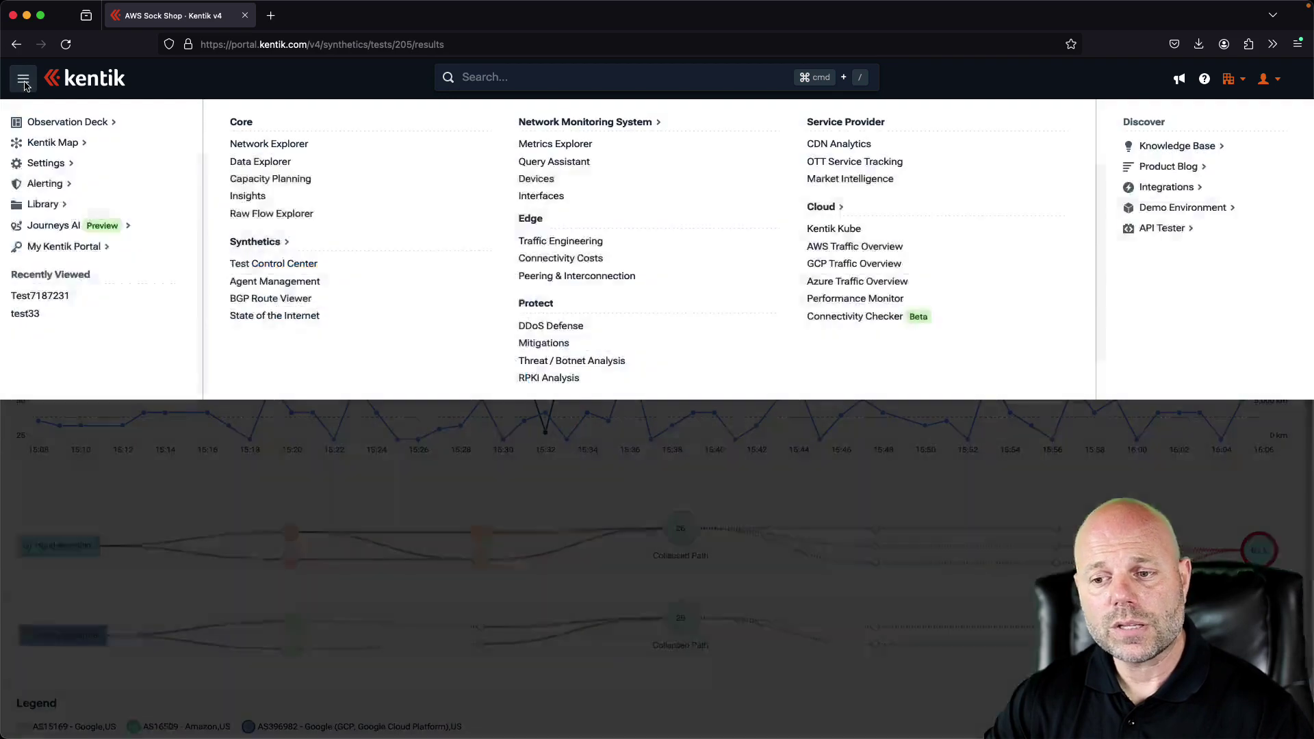
click(52, 143)
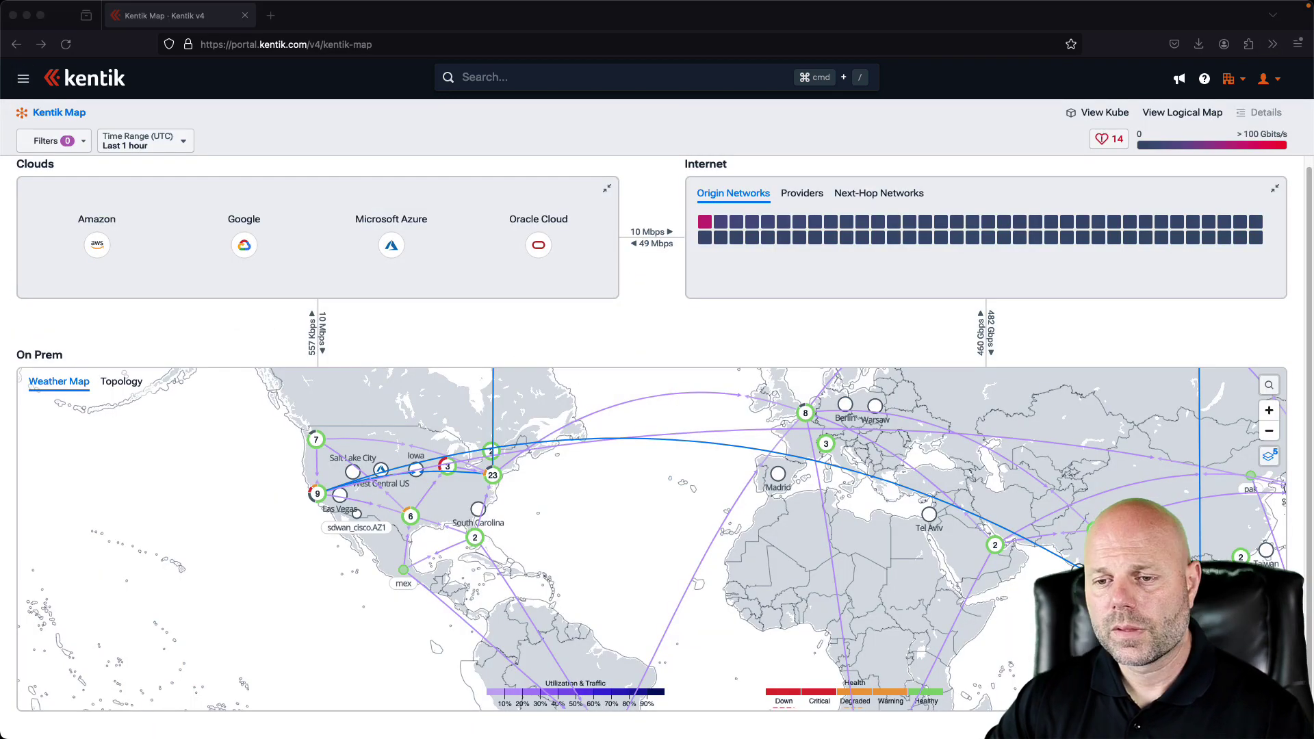
click(125, 387)
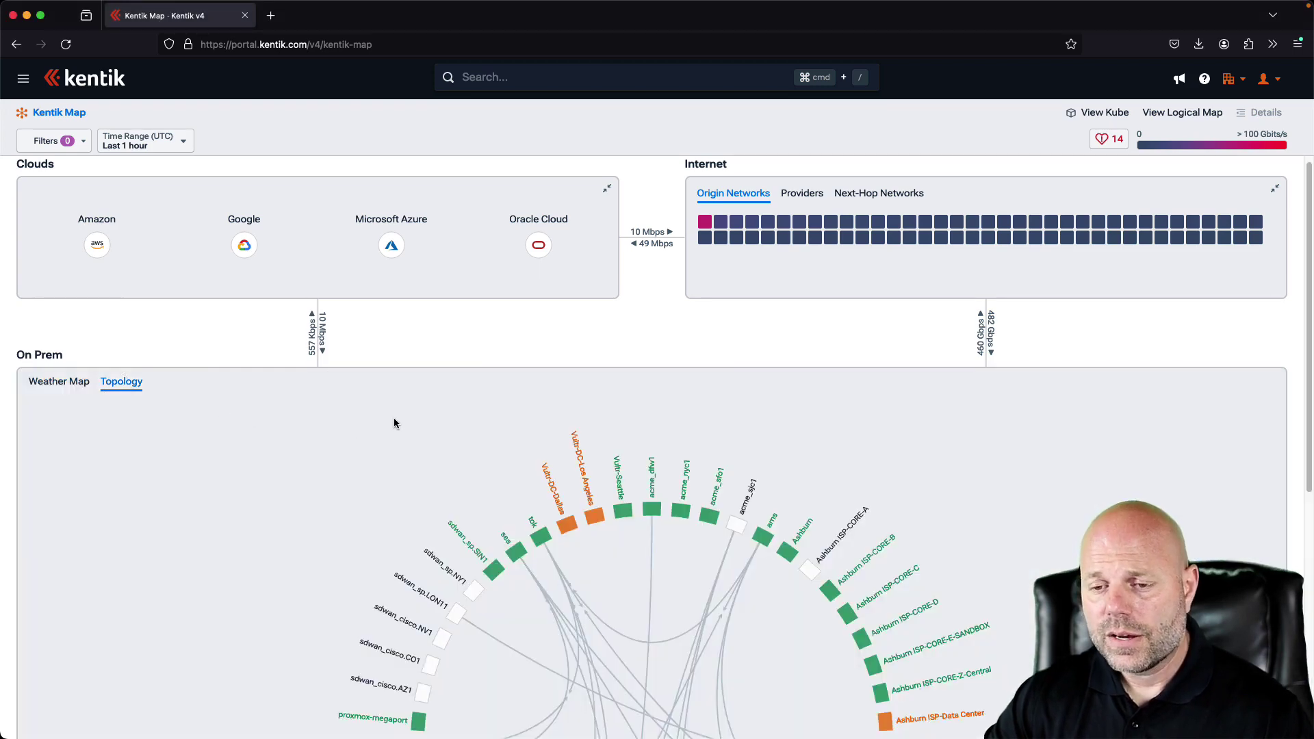
scroll(394, 423, down, 4)
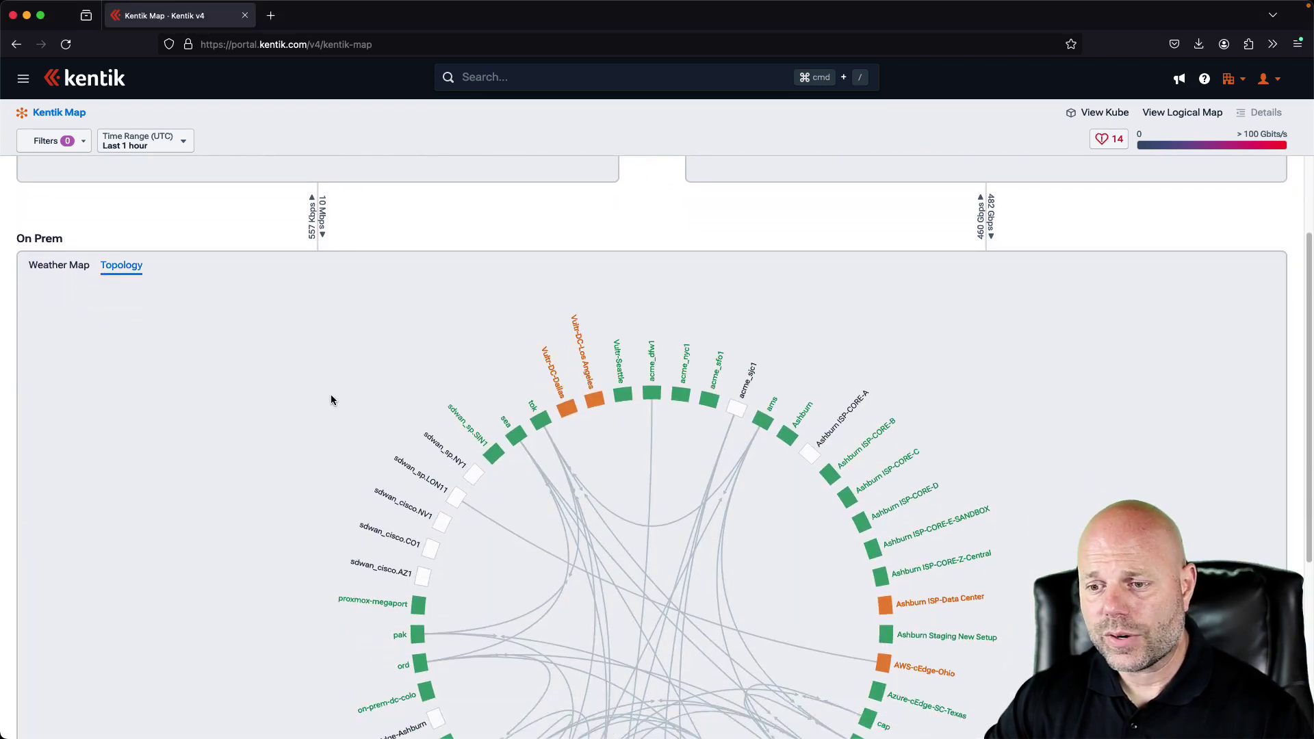
click(569, 414)
click(609, 350)
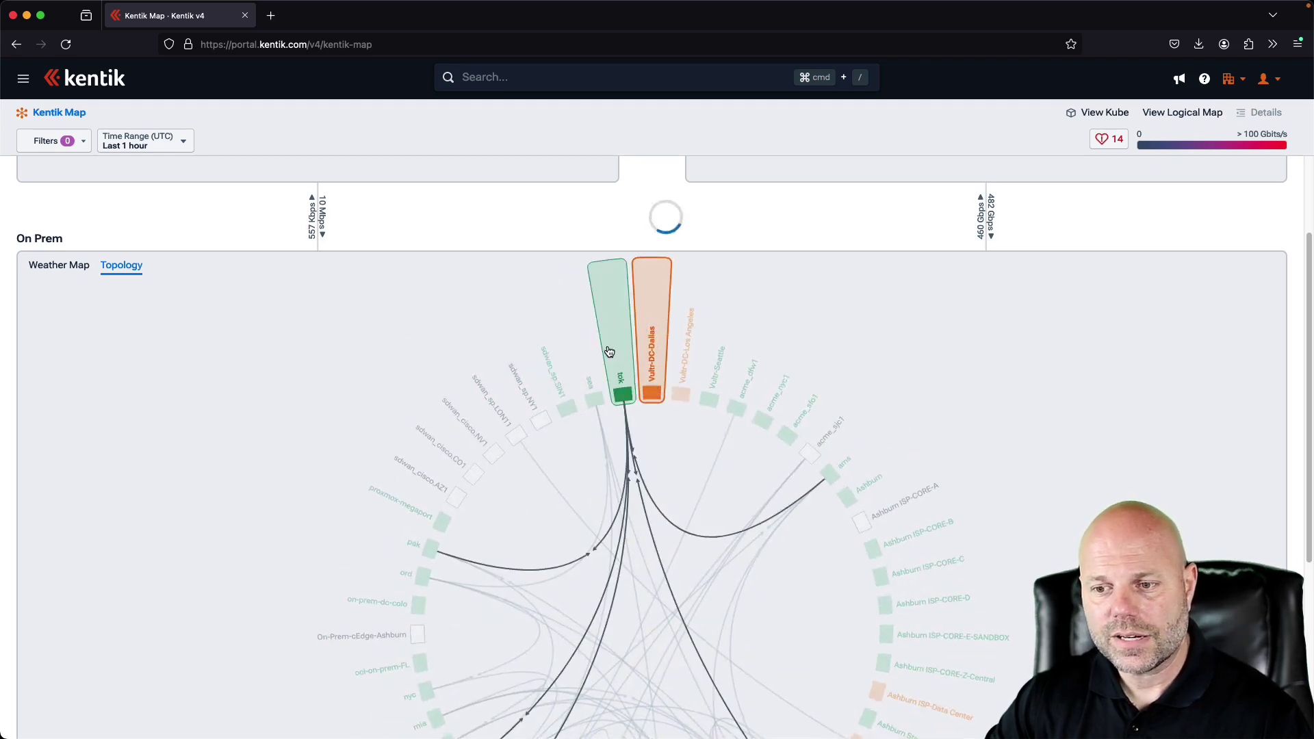
Step: Show Microsoft Azure's connections and open the details of the traffic between Azure and On Prem
scroll(452, 338, up, 4)
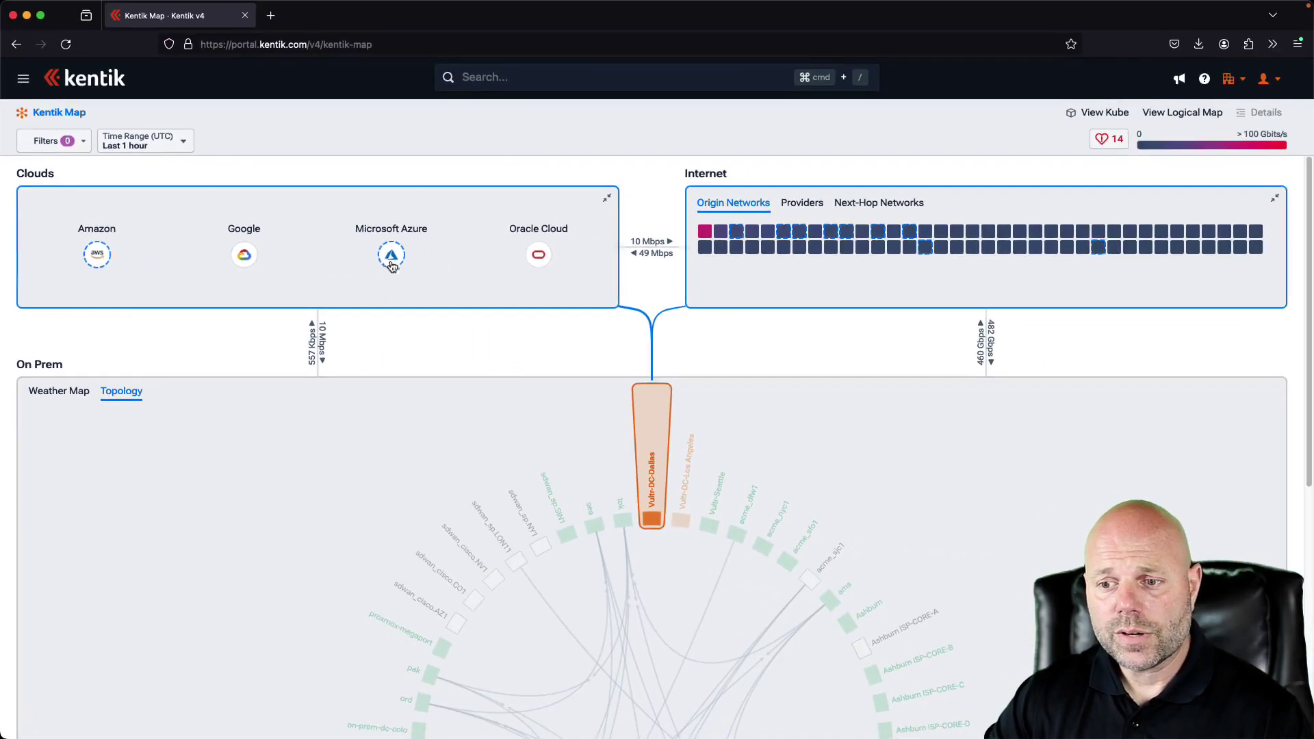
click(704, 209)
click(327, 276)
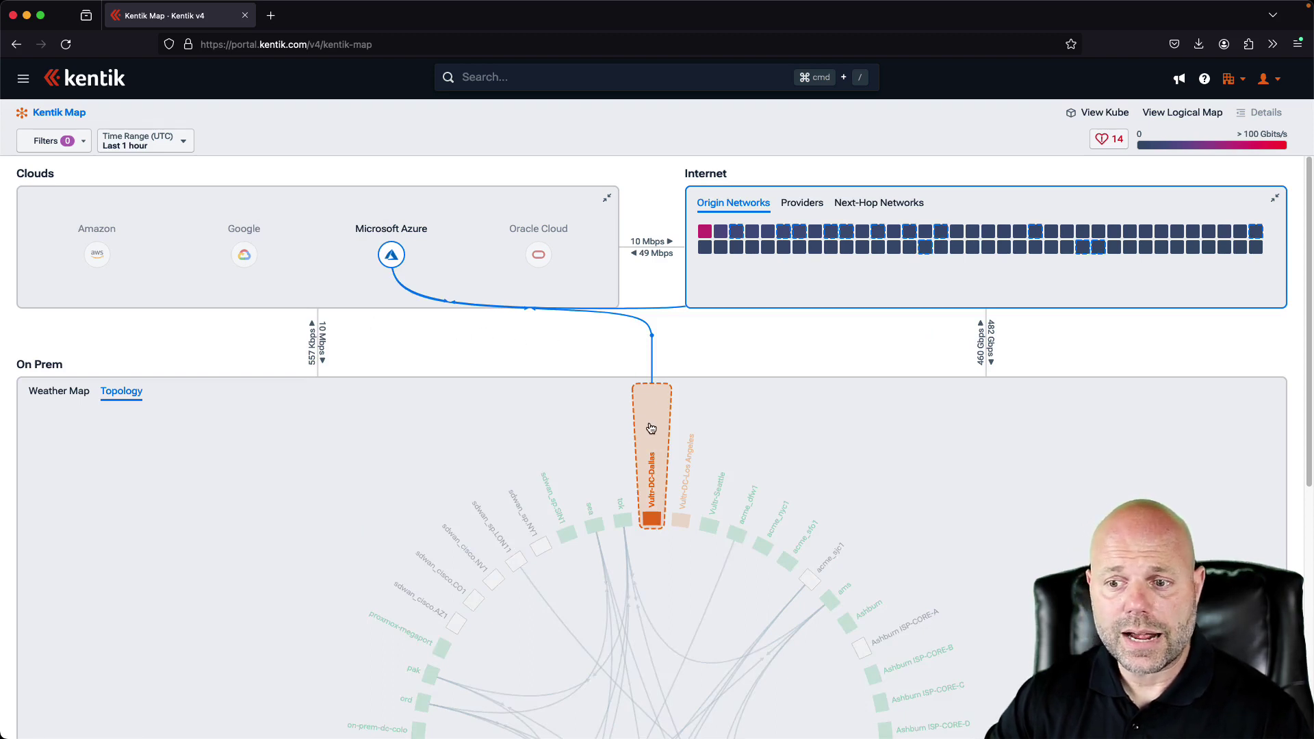
click(652, 340)
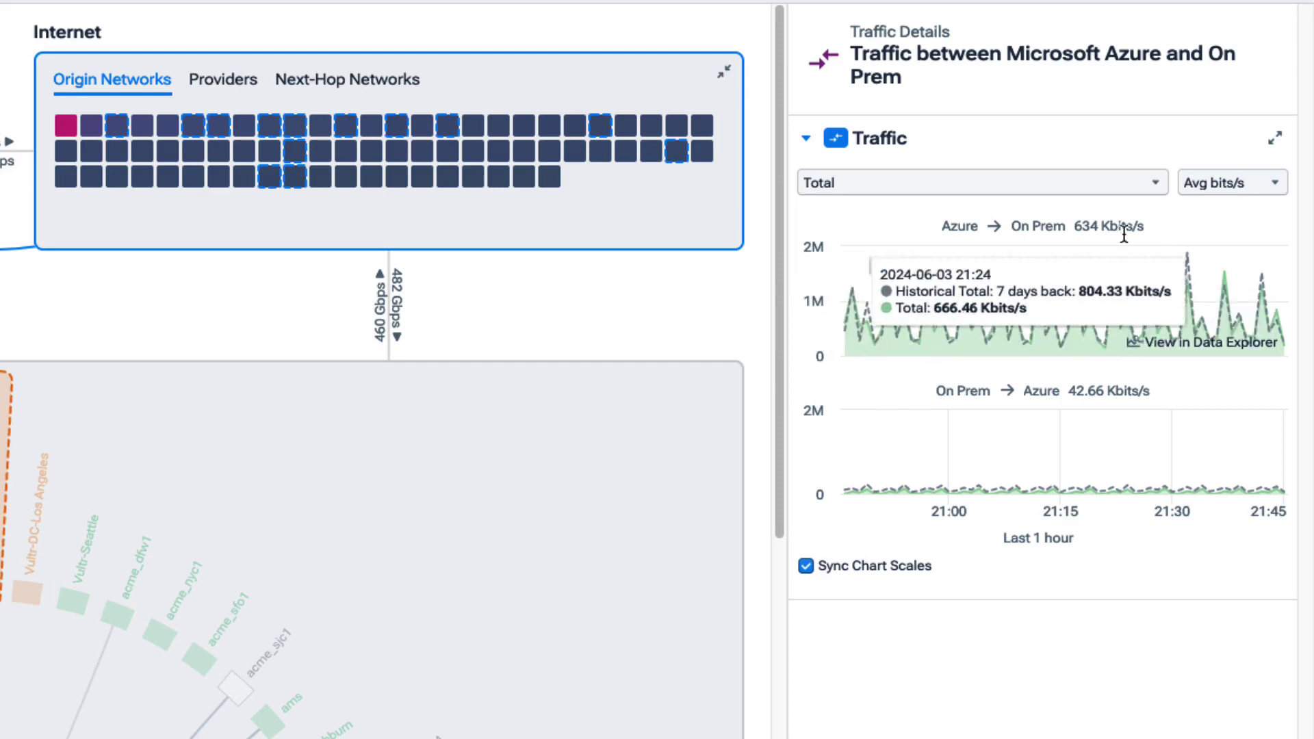
Step: Break the Azure to On Prem traffic down by Application and review the listed applications
click(1135, 194)
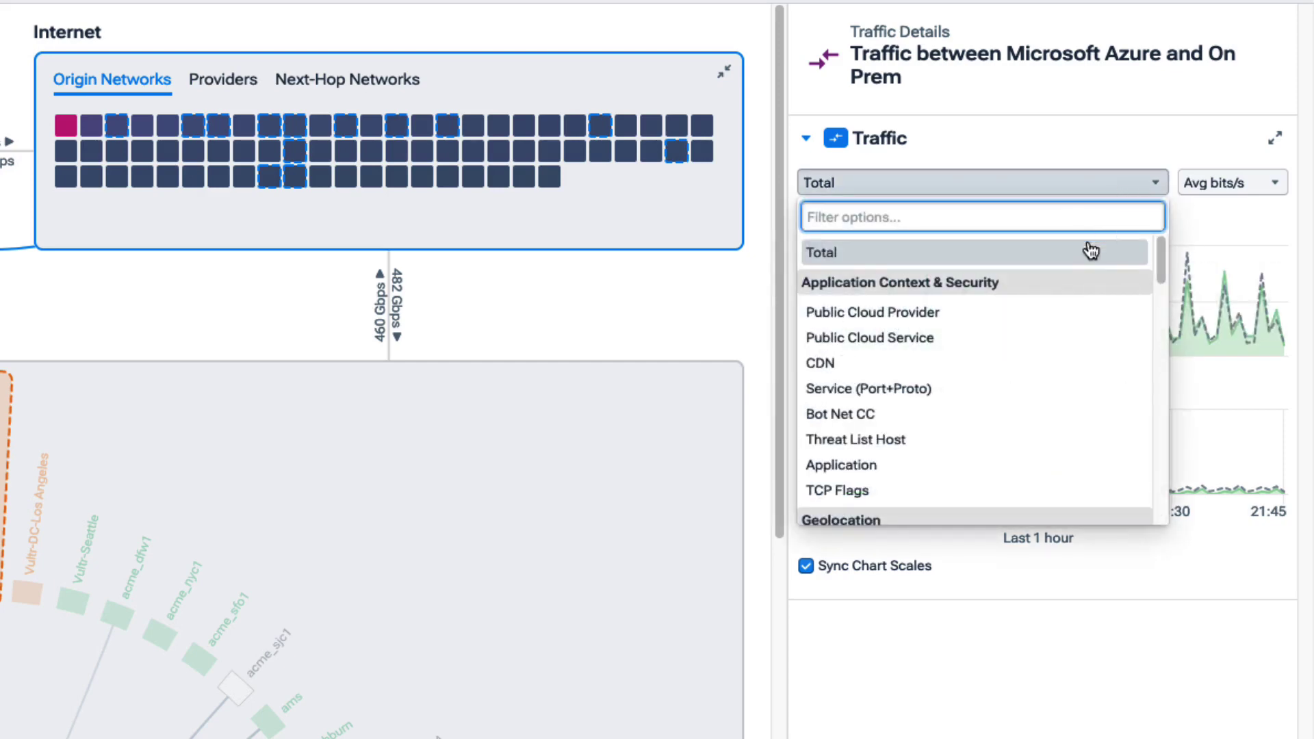
scroll(997, 385, down, 1)
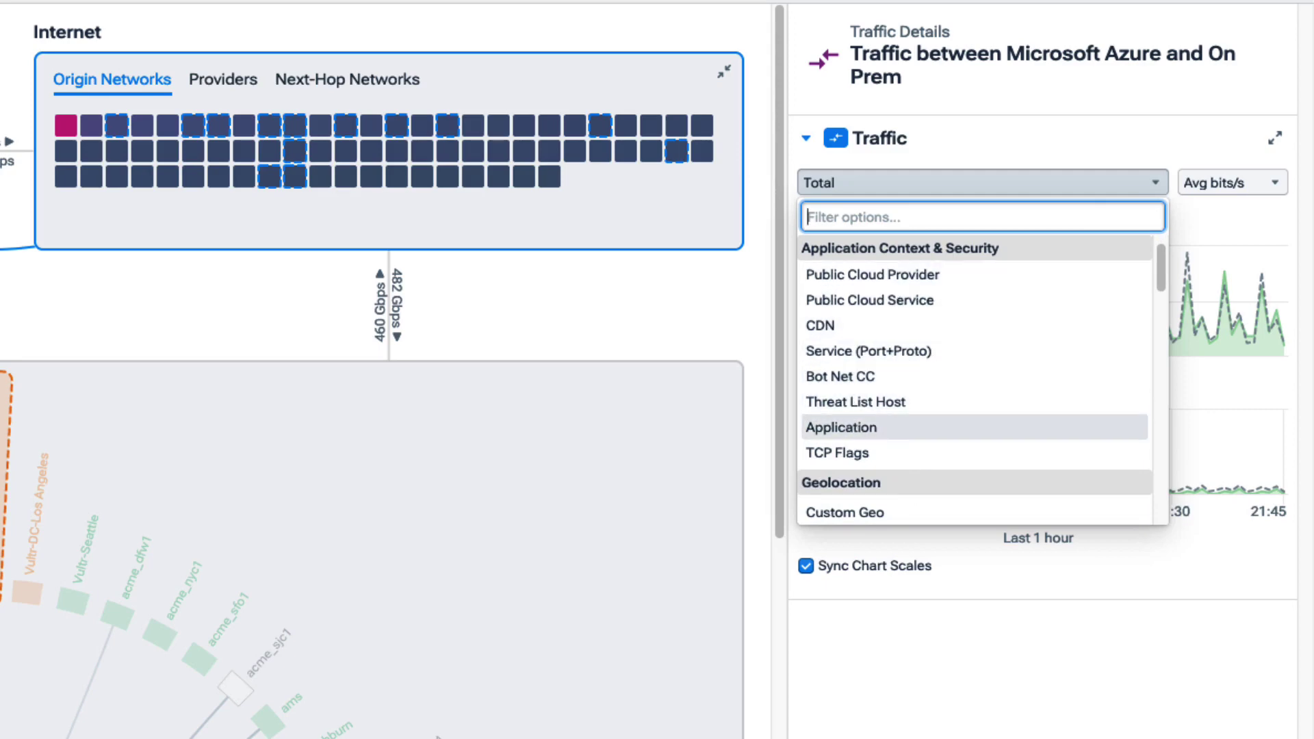
click(854, 430)
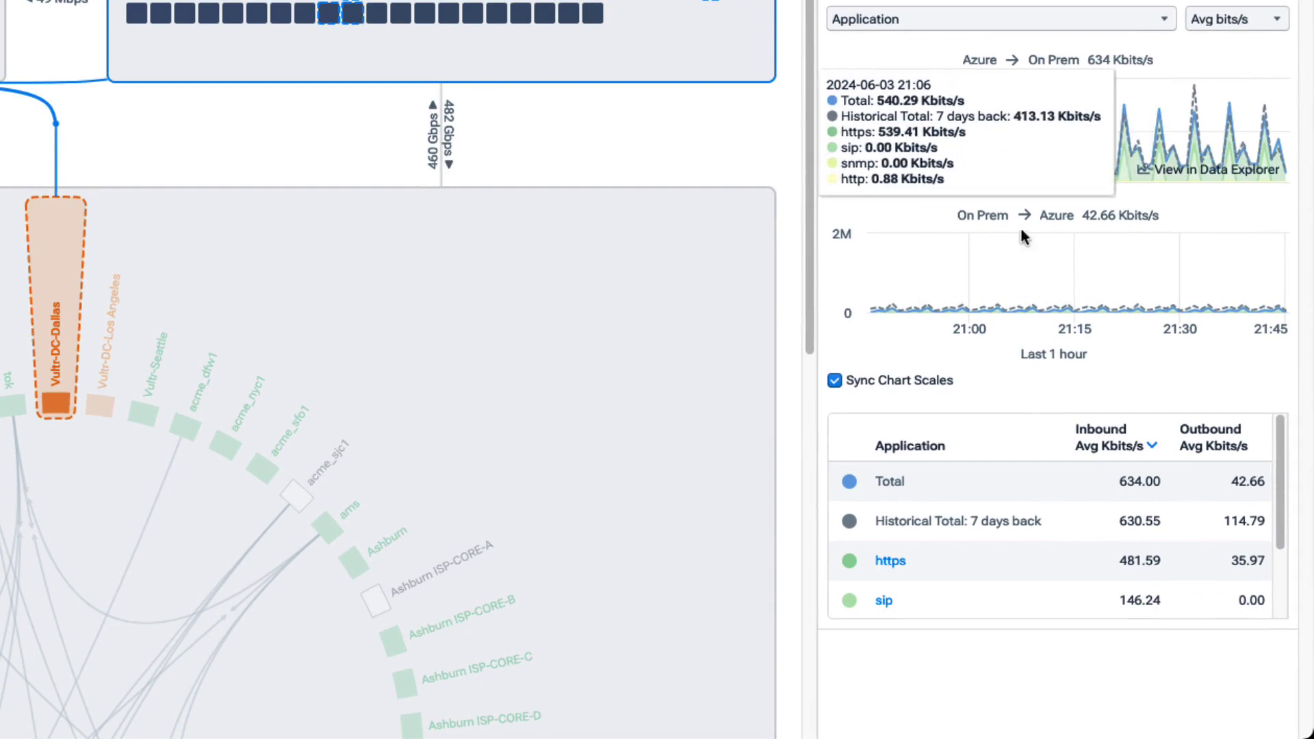
mouse_move(1278, 451)
mouse_down()
mouse_move(1286, 512)
mouse_move(1280, 470)
mouse_up()
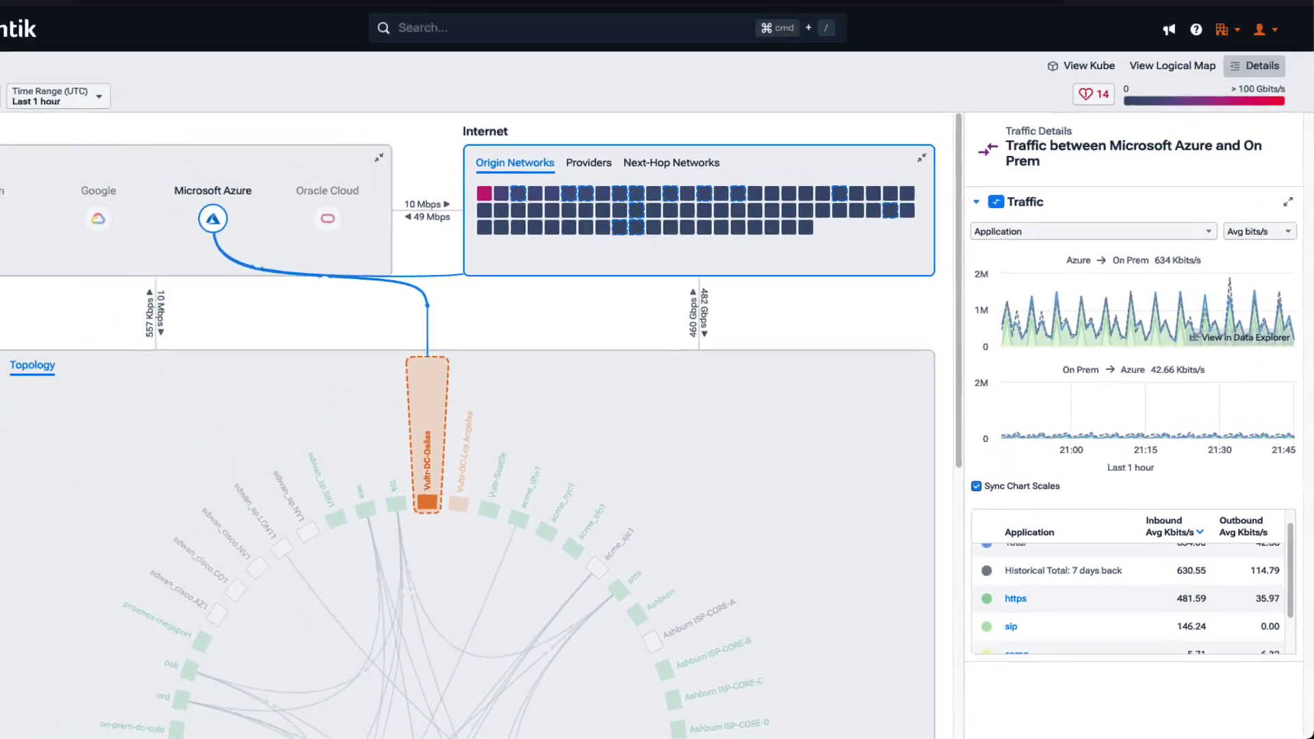
Step: Open the Azure application traffic in Data Explorer, review its available dimensions and query settings, then close it
click(1241, 336)
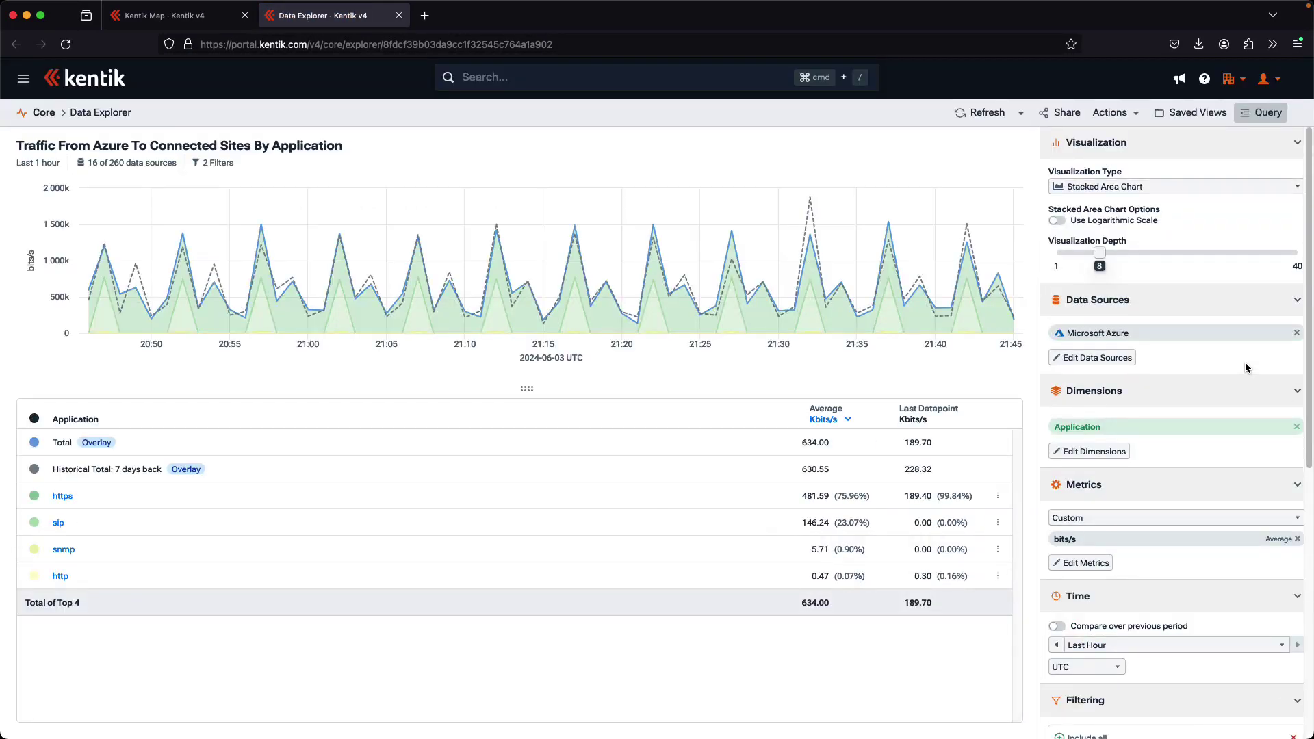
click(1104, 452)
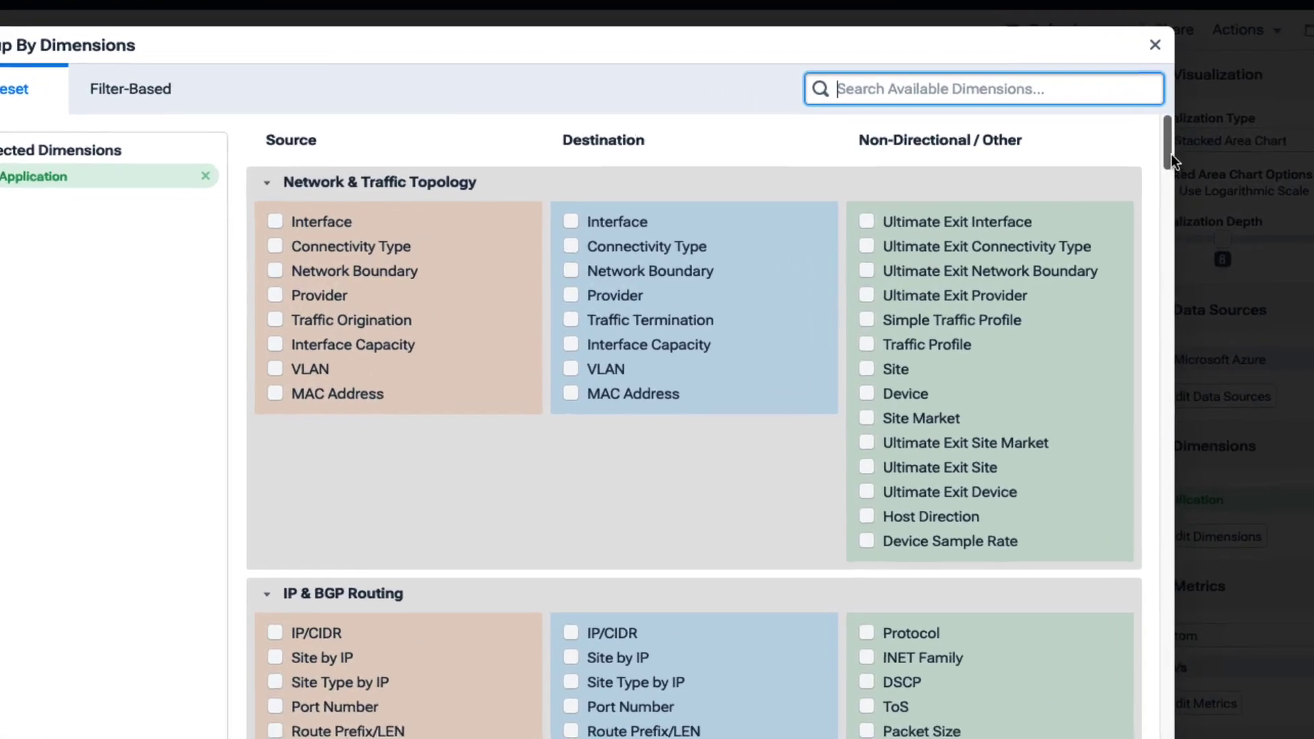
drag(1172, 147, 1175, 241)
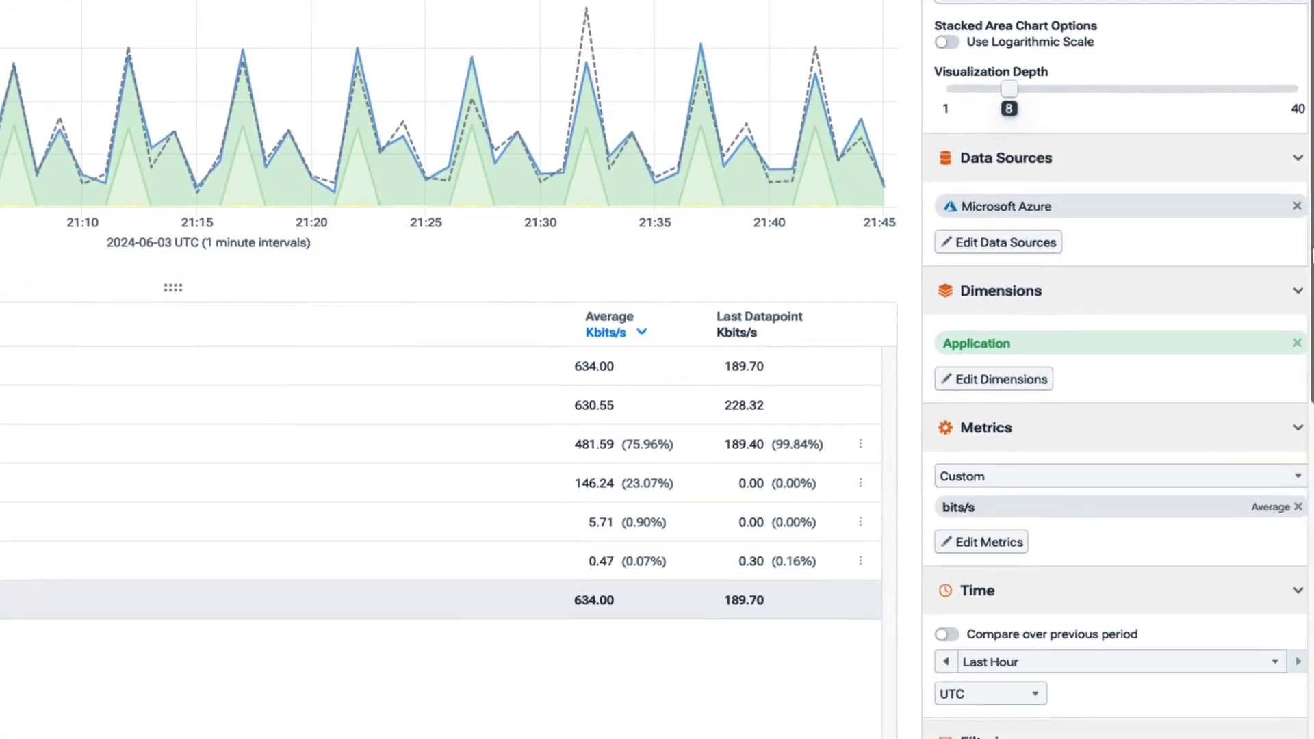
drag(1304, 237, 1310, 479)
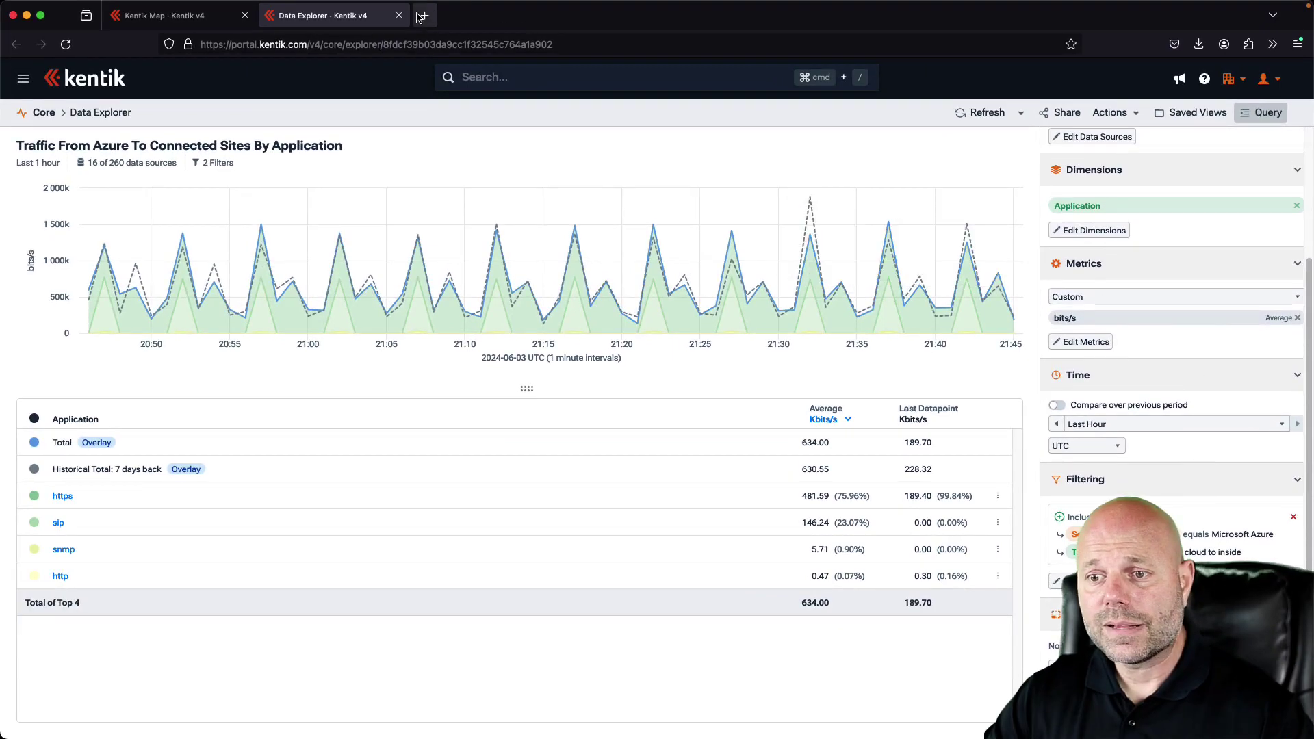
click(400, 16)
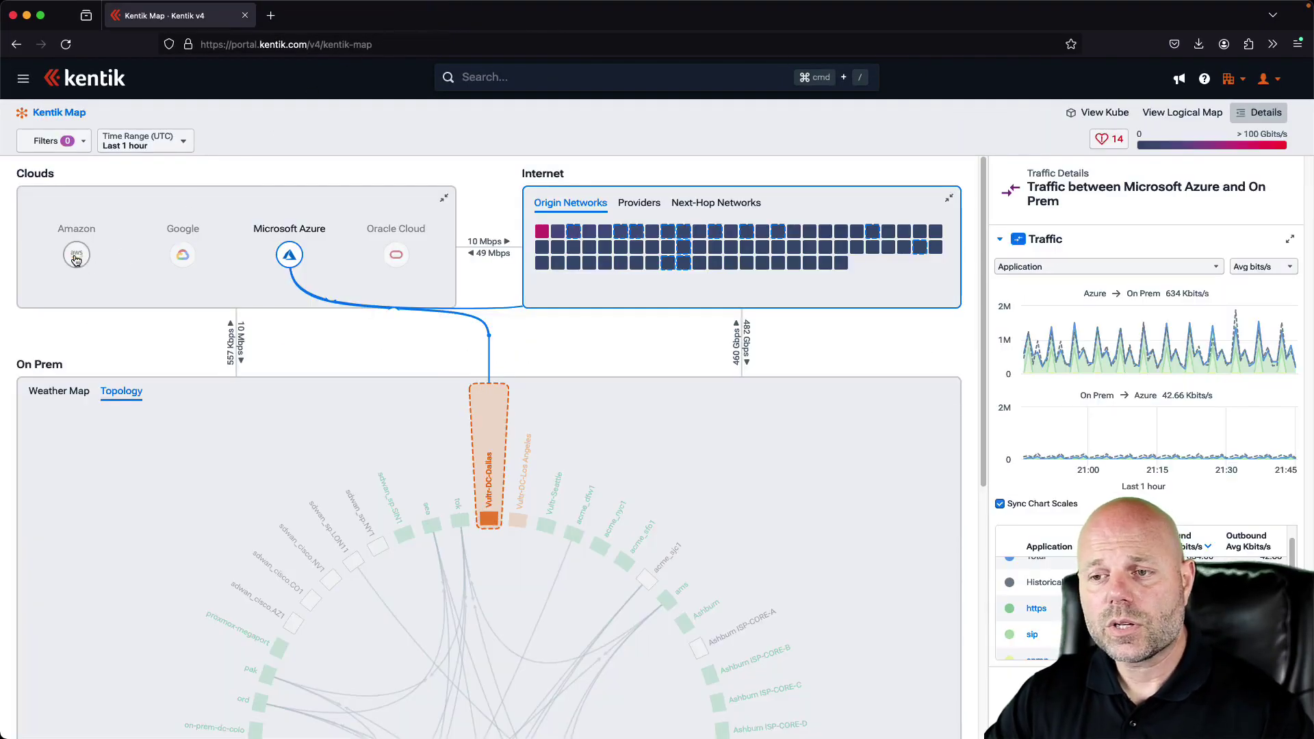
Step: Open the Amazon Web Services map and show the connections of the on-prem router aws-proxmox-01-transit-vif
click(76, 259)
click(142, 237)
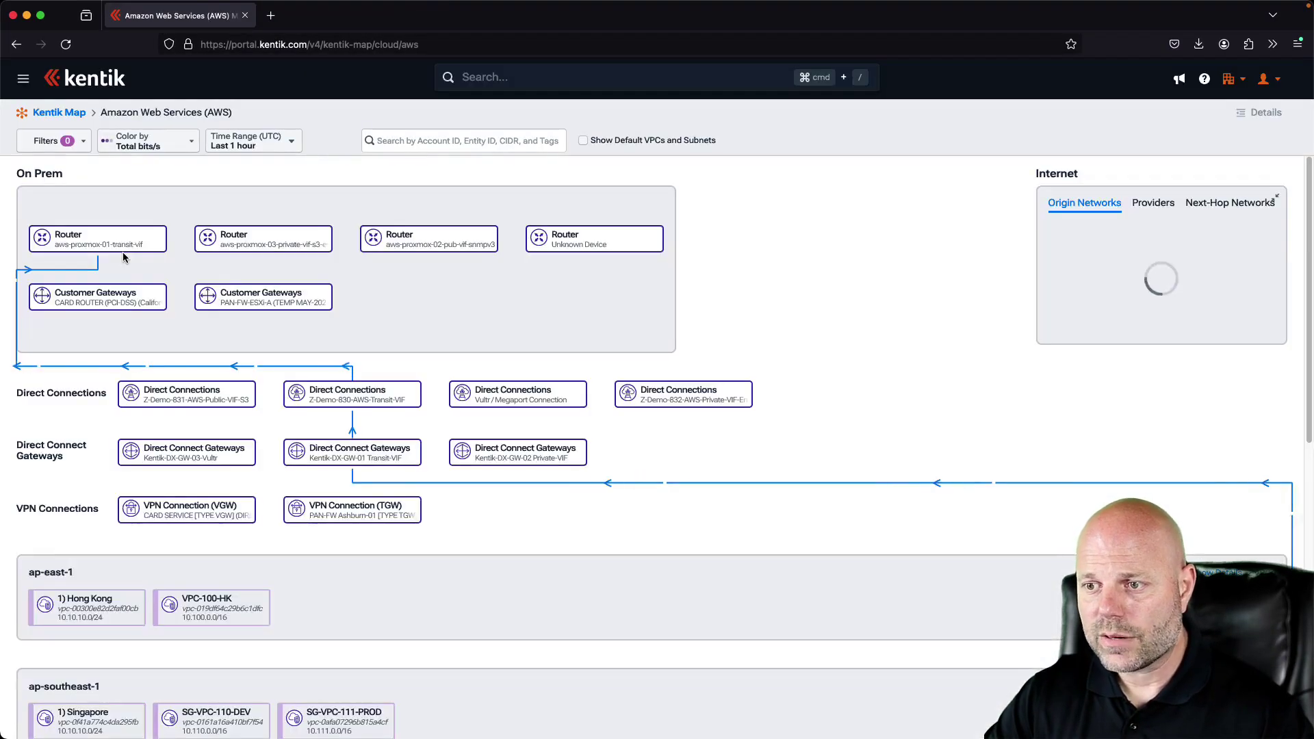
mouse_move(126, 253)
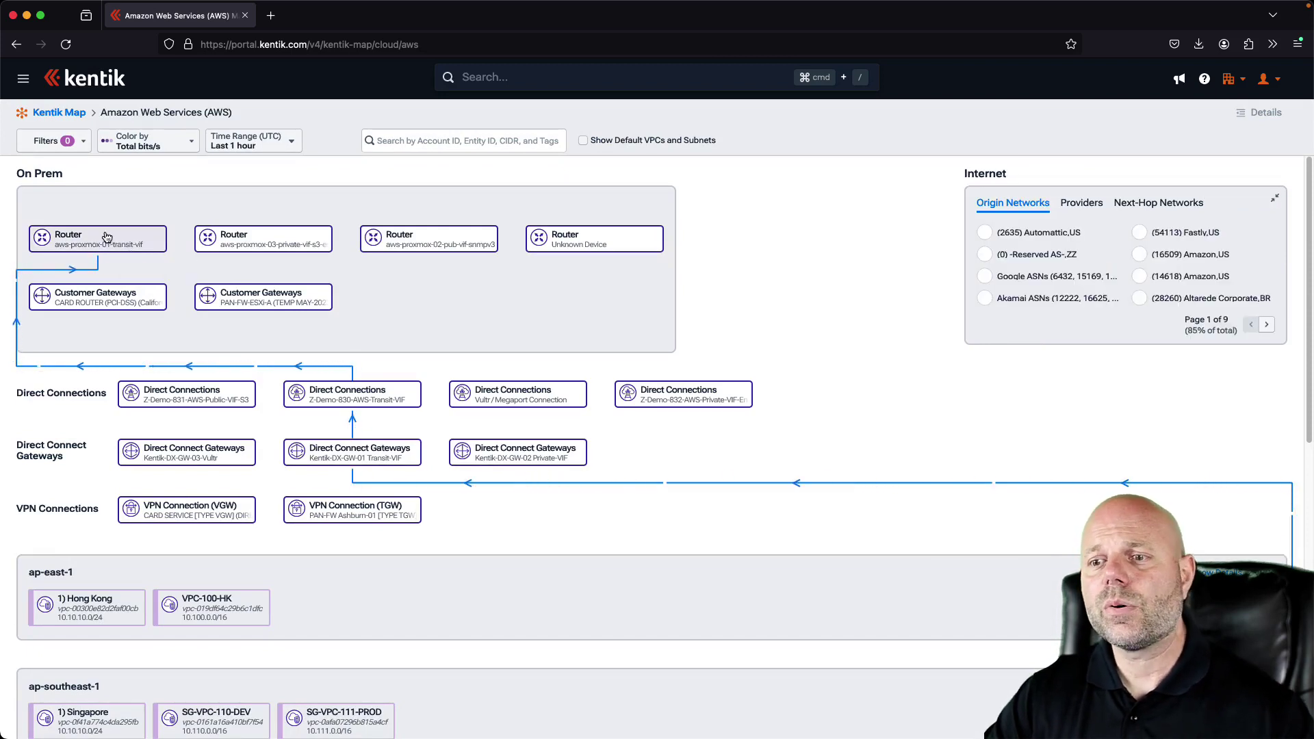
click(103, 241)
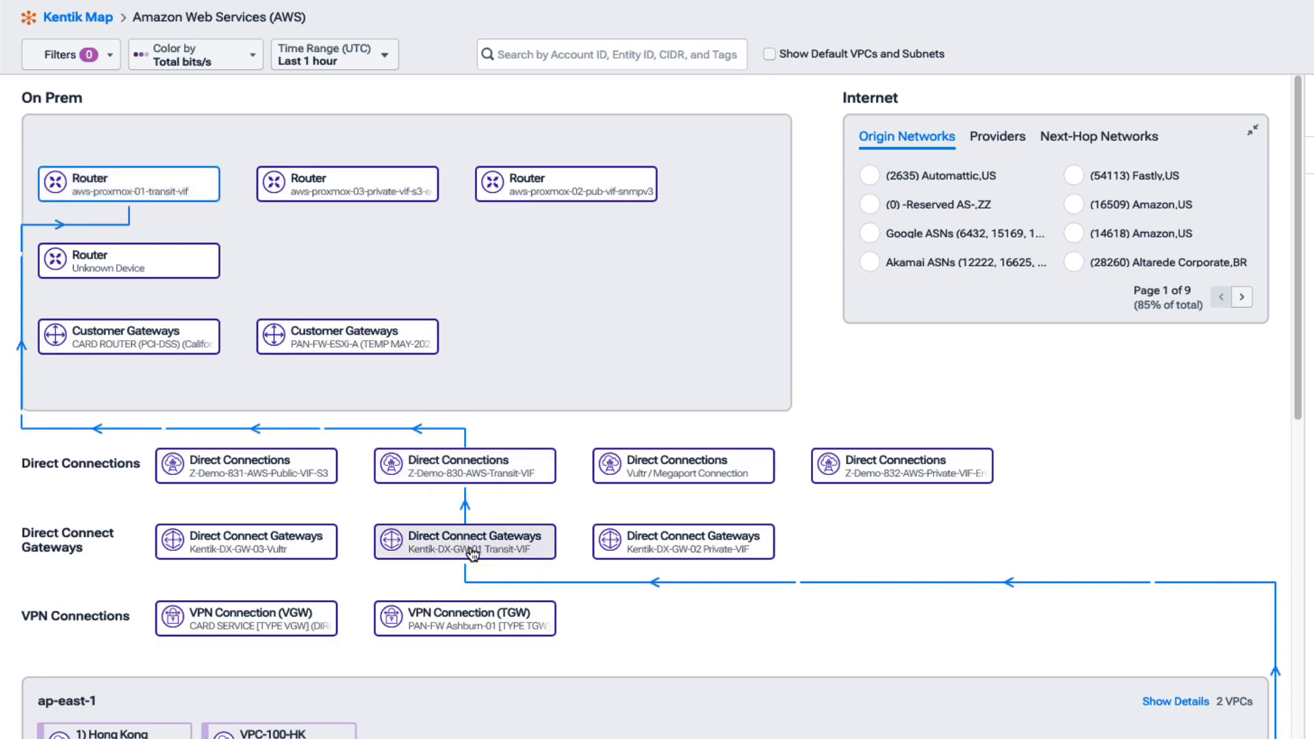
Step: Show the connections of the TGW-RT-CALIFORNIA transit gateway in the us-west-1 region
drag(1300, 331, 1287, 738)
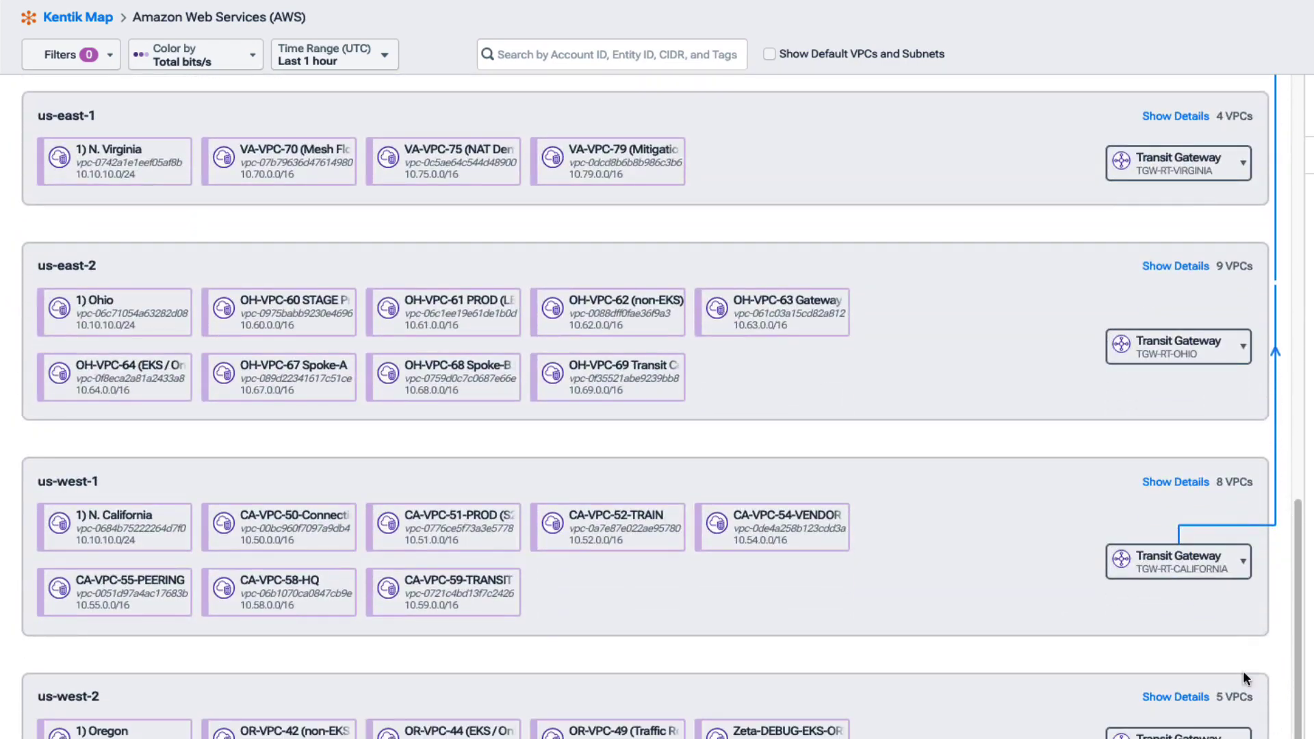
click(1187, 577)
click(1171, 640)
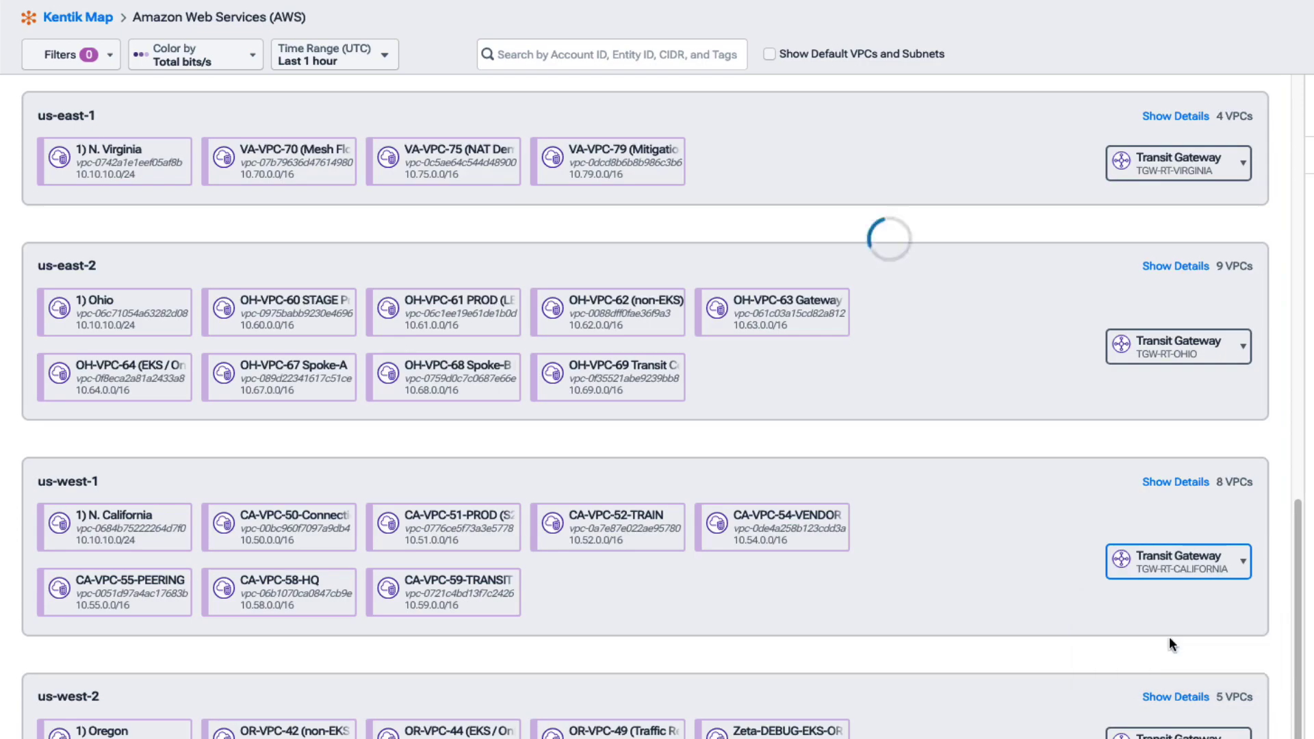
Step: Examine the details of the aws-proxmox-01-transit-vif router and the Z-Demo-830-AWS-Transit-VIF direct connection
drag(1292, 471, 1311, 226)
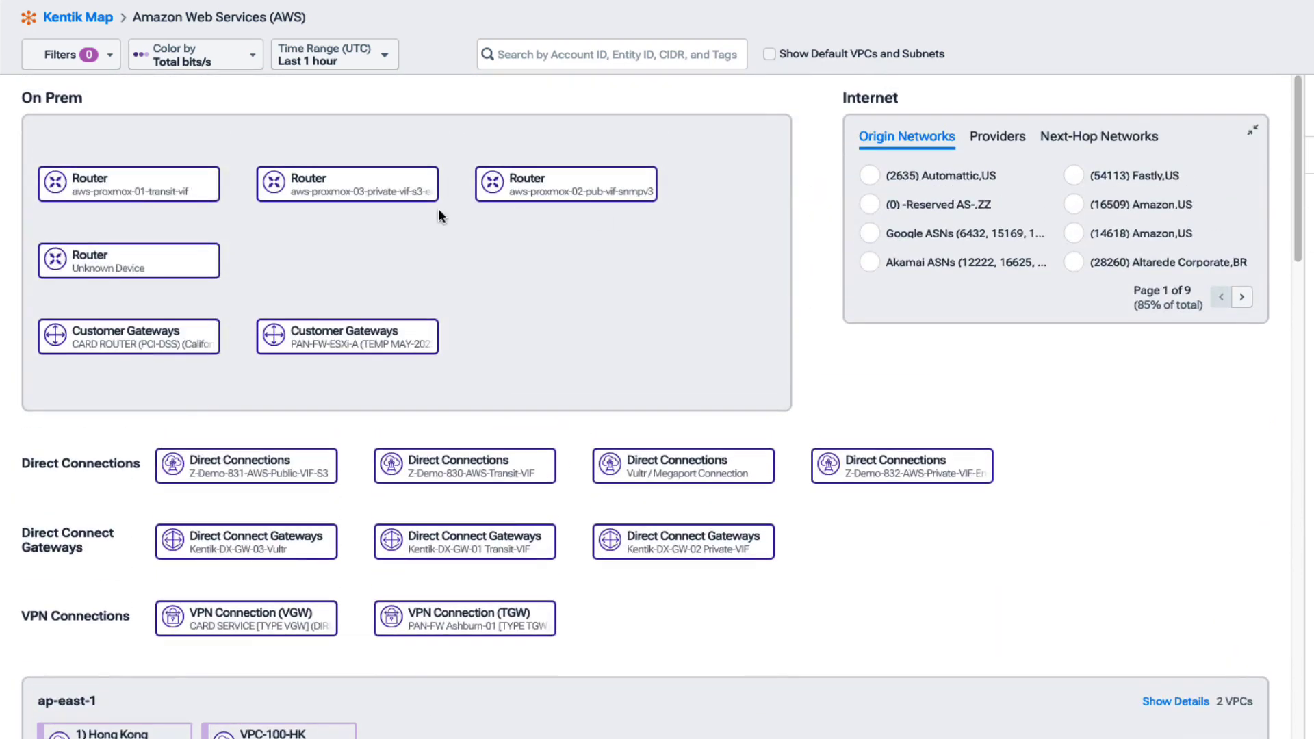
click(148, 195)
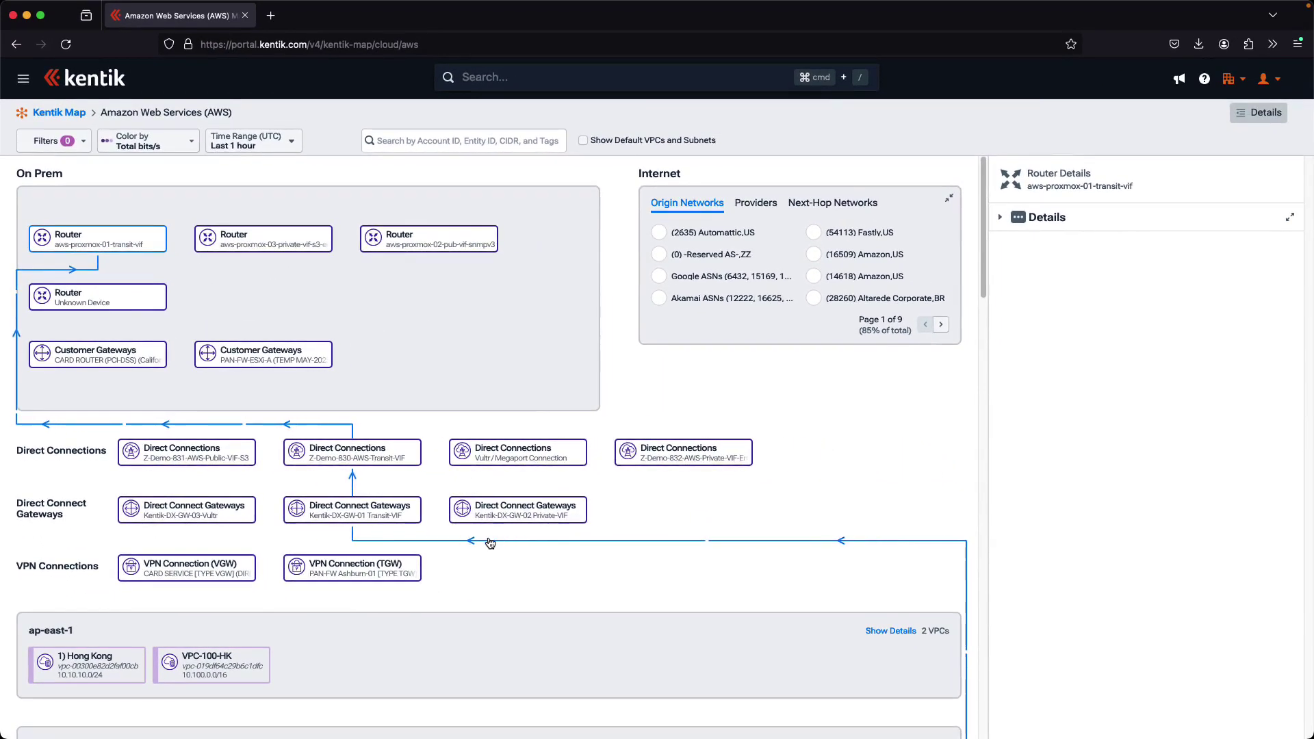
click(1002, 219)
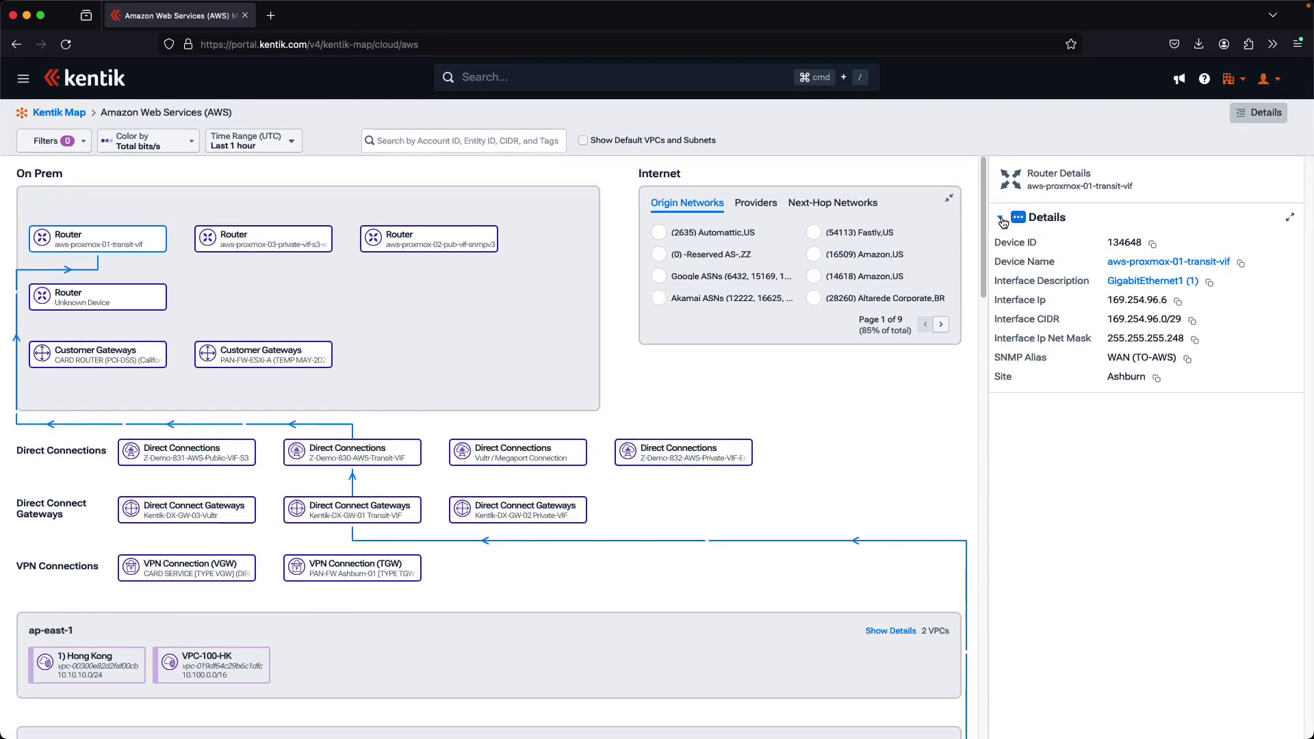
click(362, 459)
click(1002, 223)
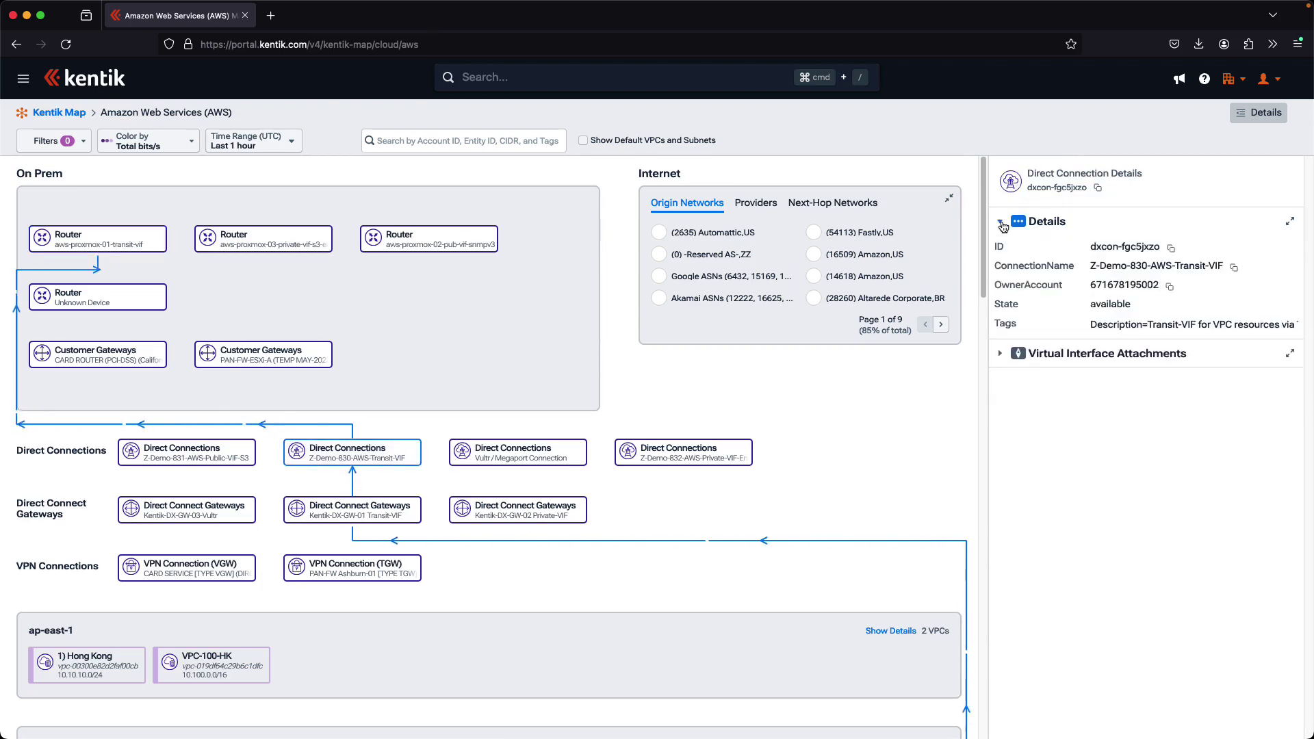
Step: Open the details of the TGW-RT-CALIFORNIA transit gateway and examine its route table and VPC attachments
drag(984, 276, 1001, 629)
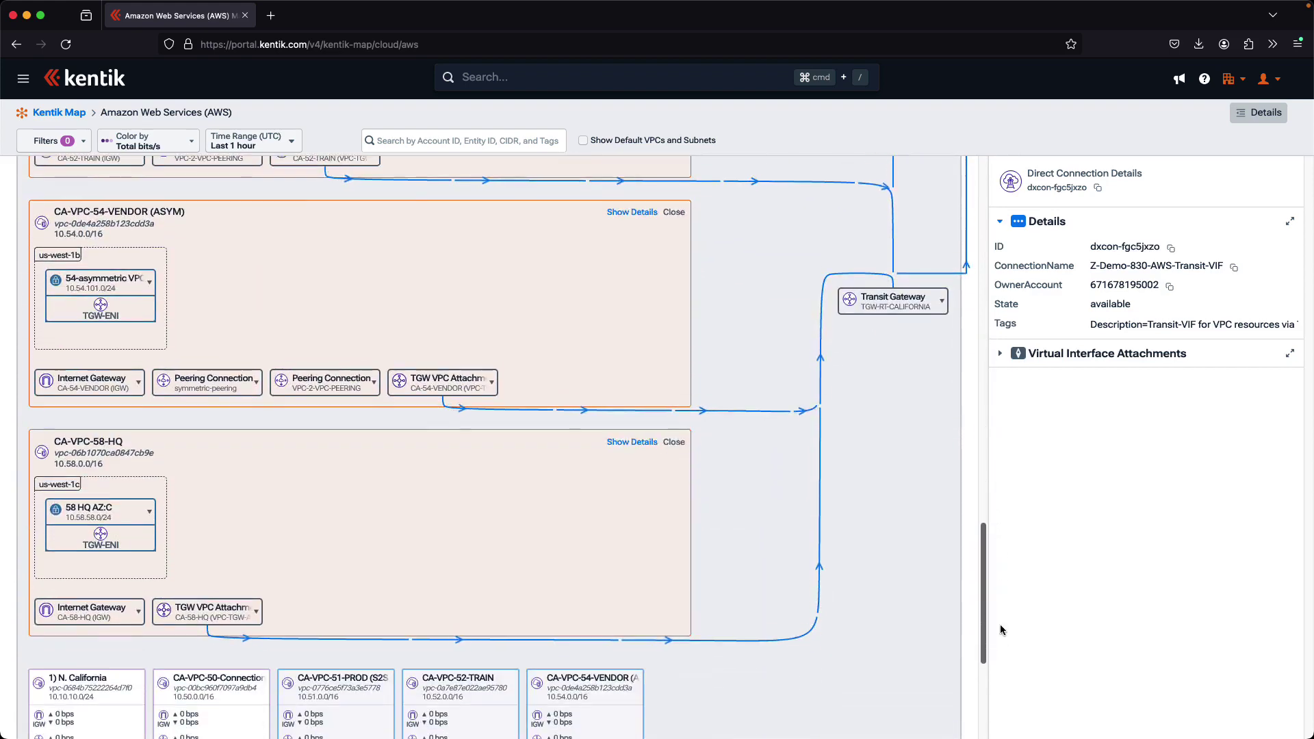
click(905, 301)
click(873, 338)
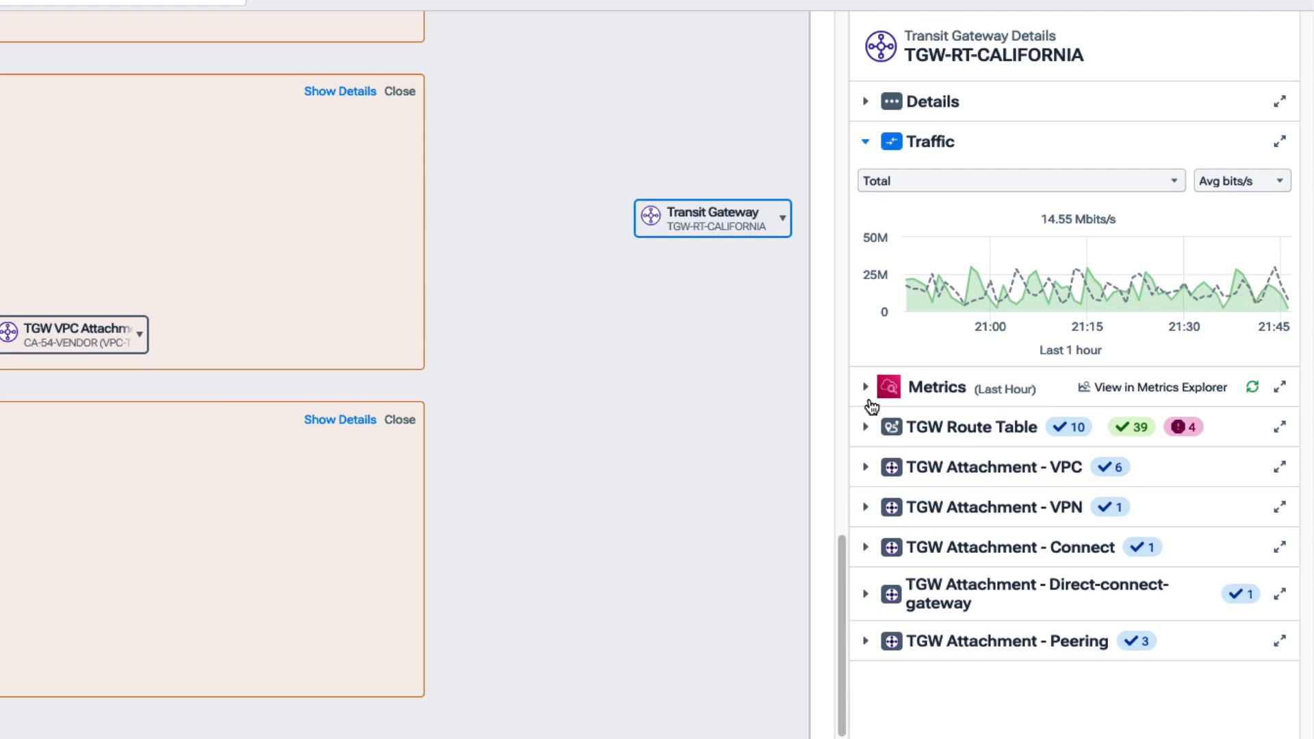
click(867, 431)
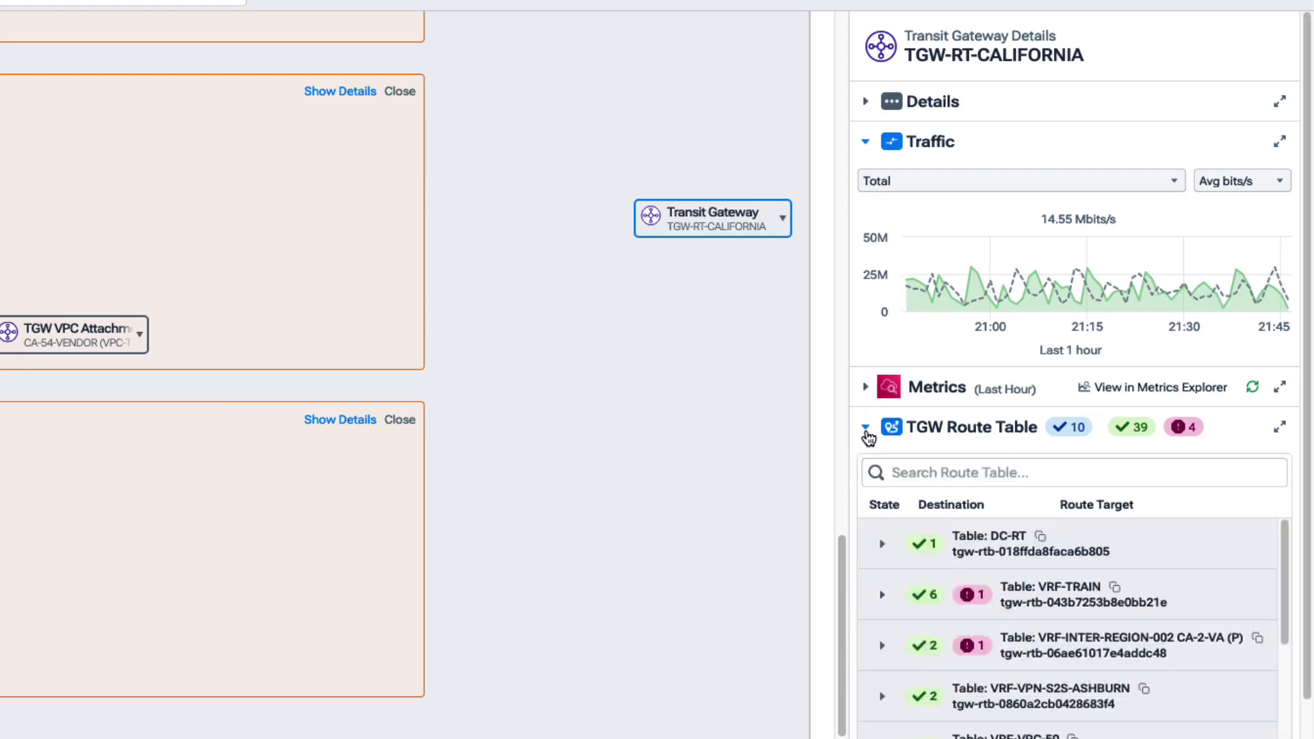
click(871, 430)
click(867, 468)
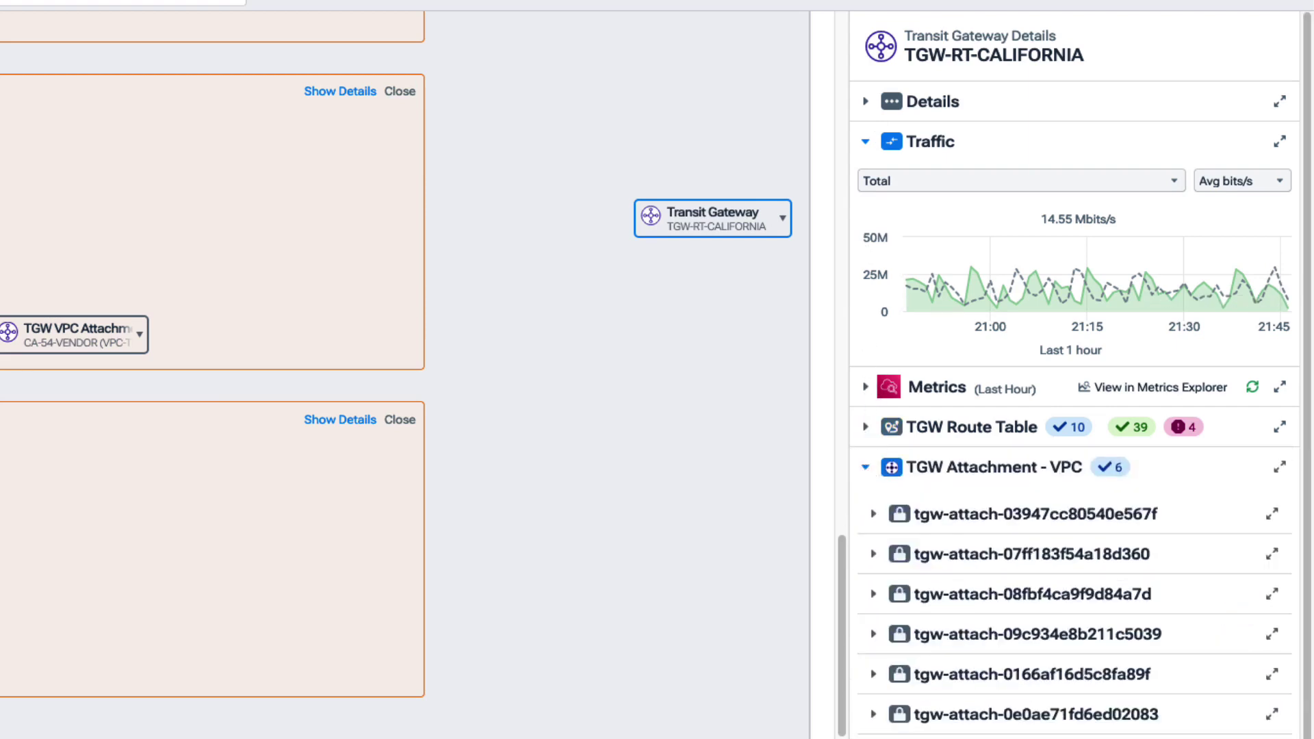
click(868, 469)
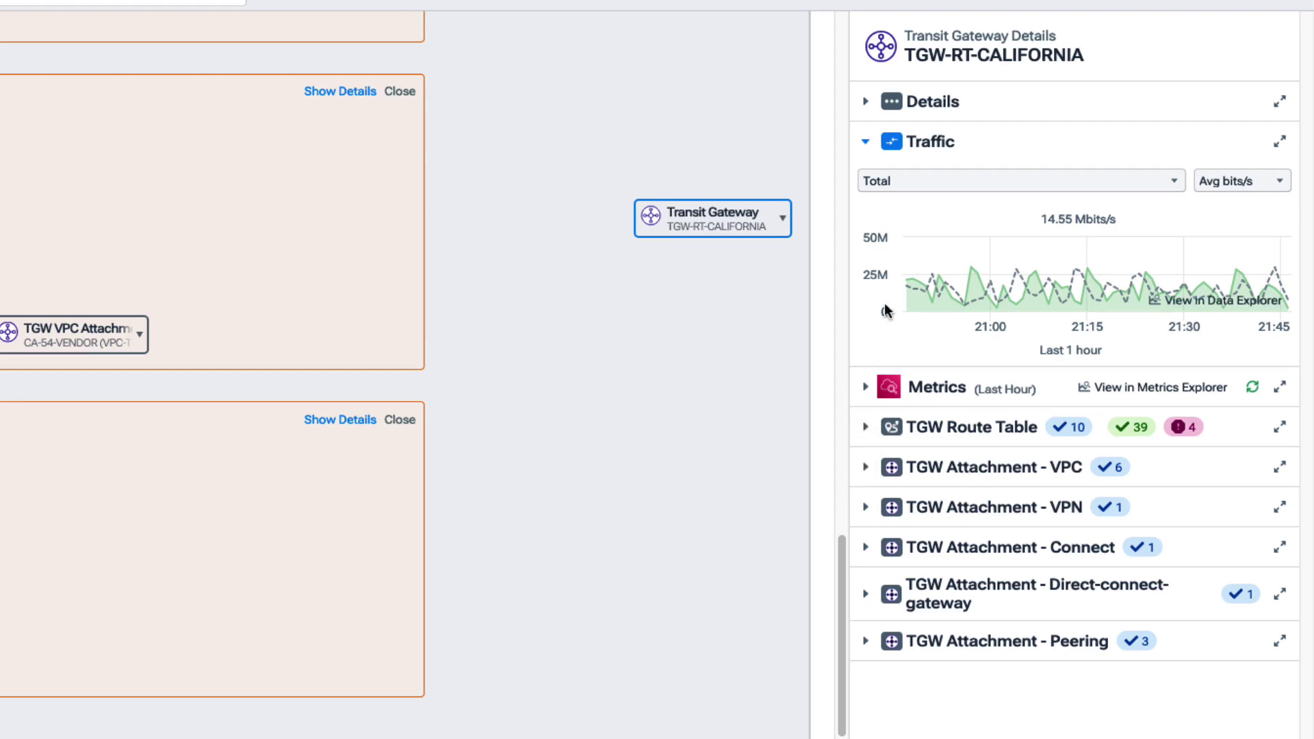
Step: Review the transit gateway's general details and the dimensions available for its traffic, and hide the details
click(868, 103)
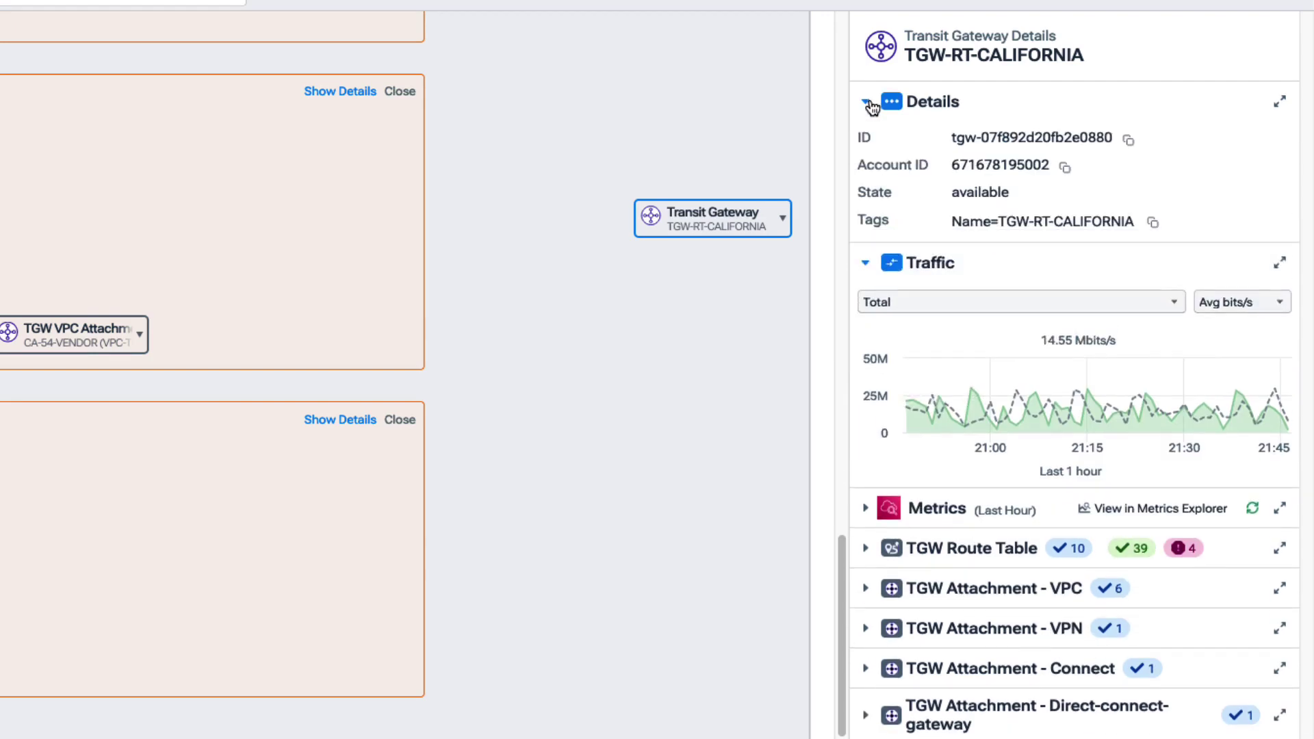
click(903, 302)
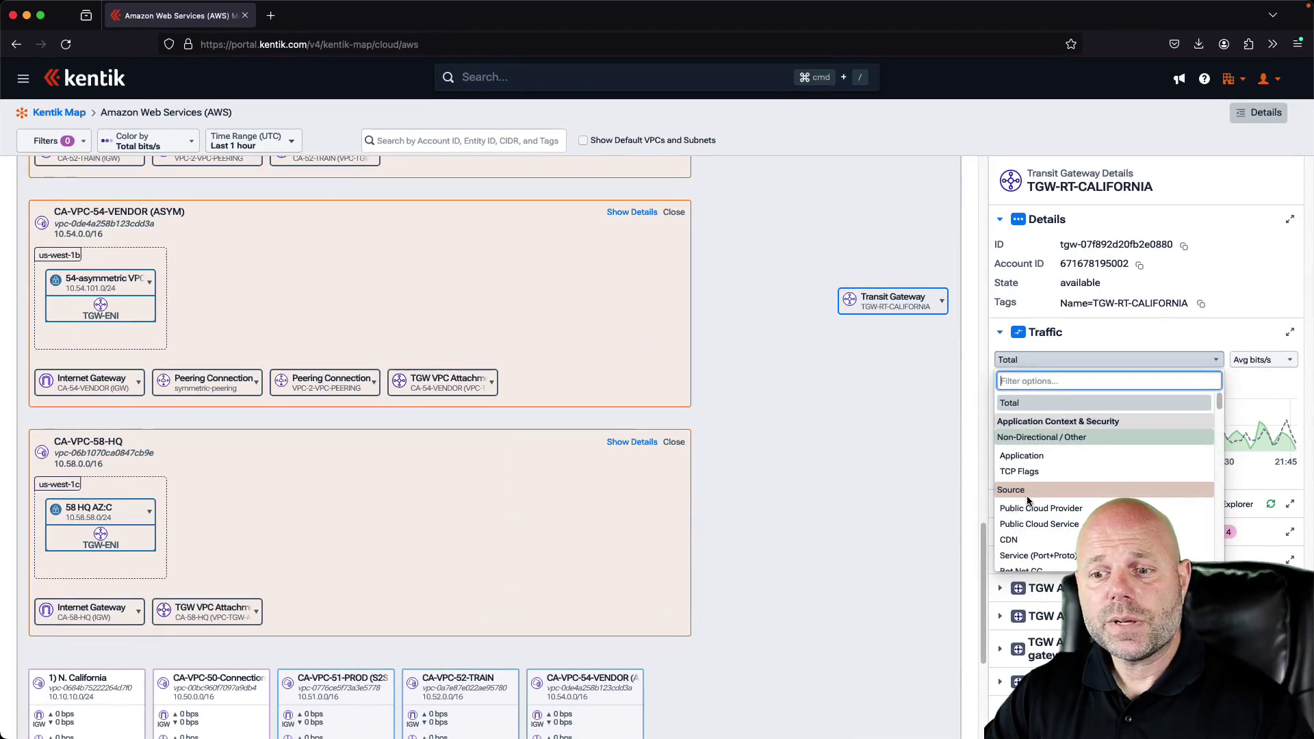
click(1266, 113)
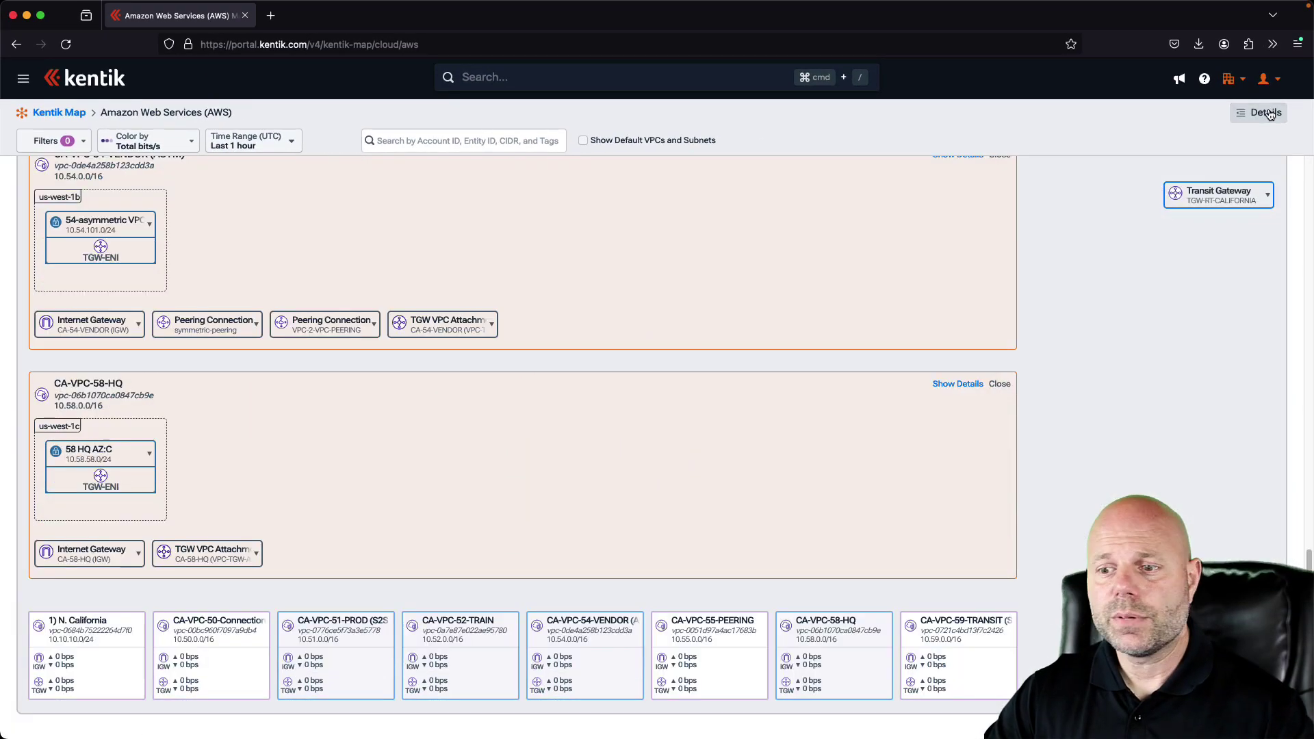
Step: Open the Synthetics dashboard
drag(1308, 558, 1310, 134)
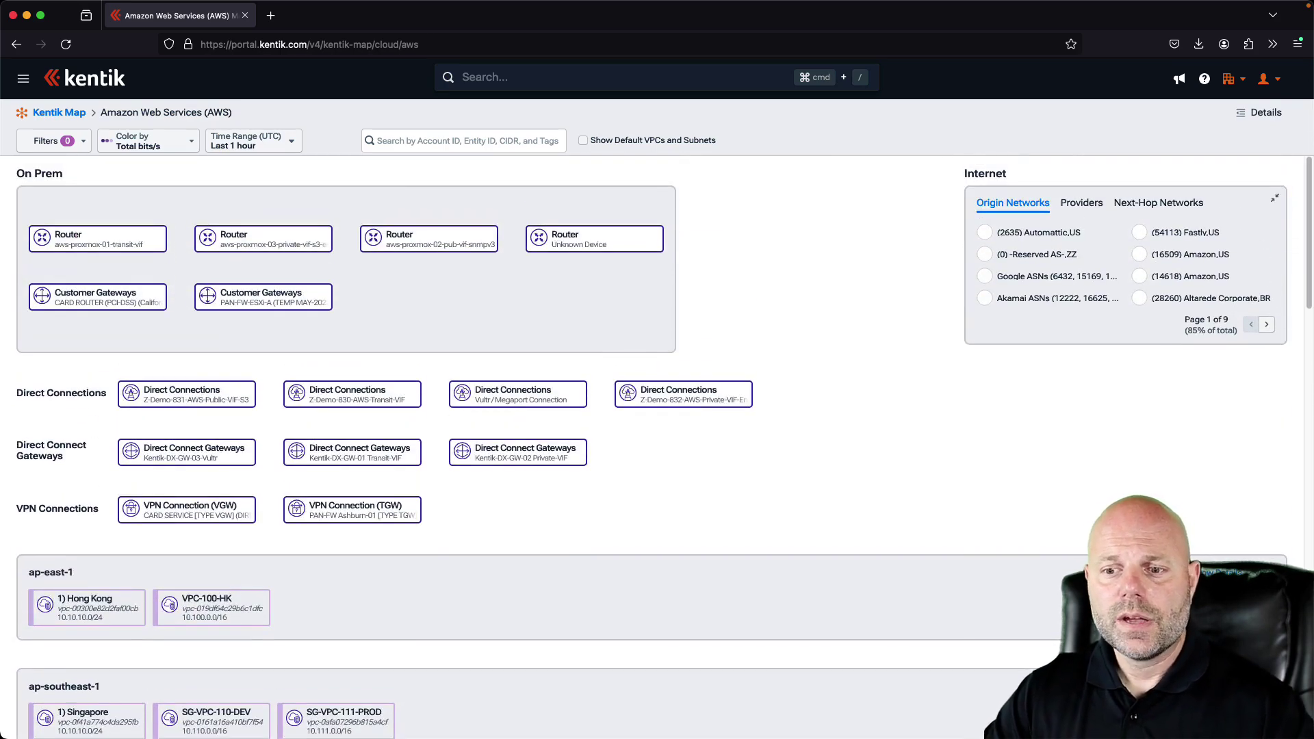
click(23, 80)
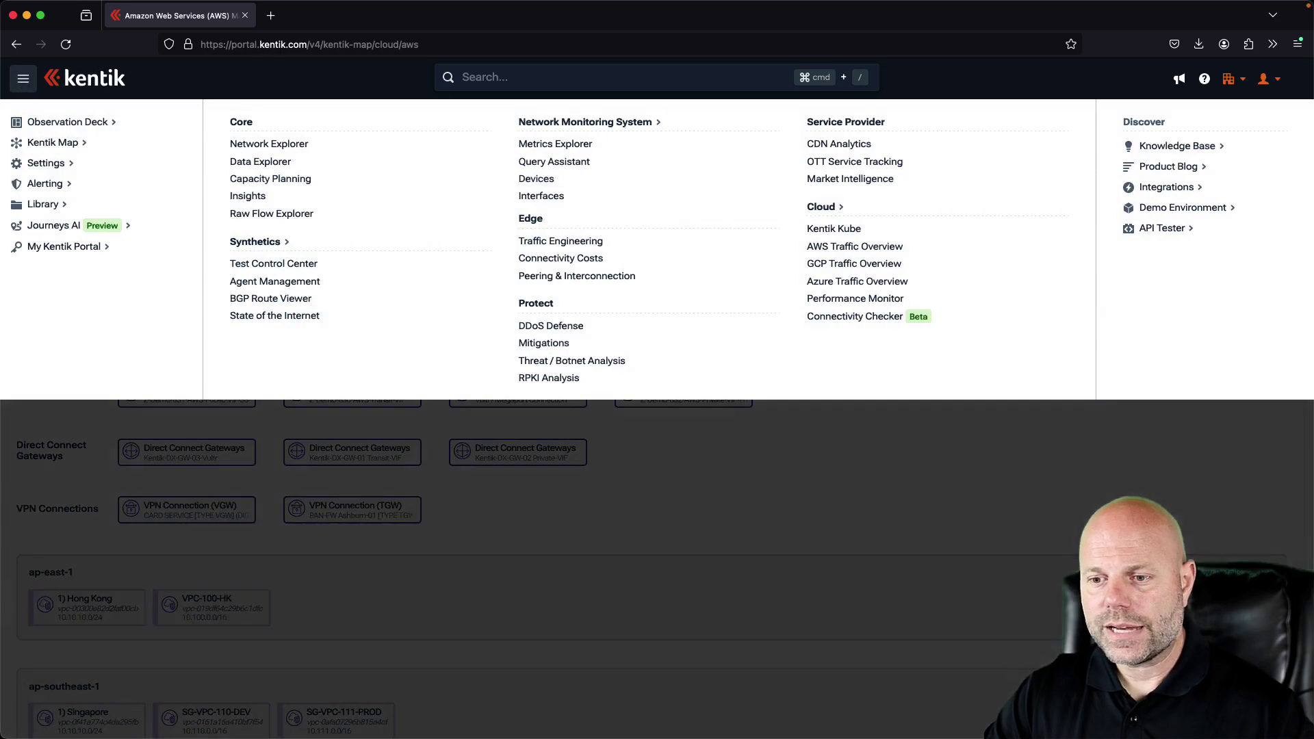
click(255, 242)
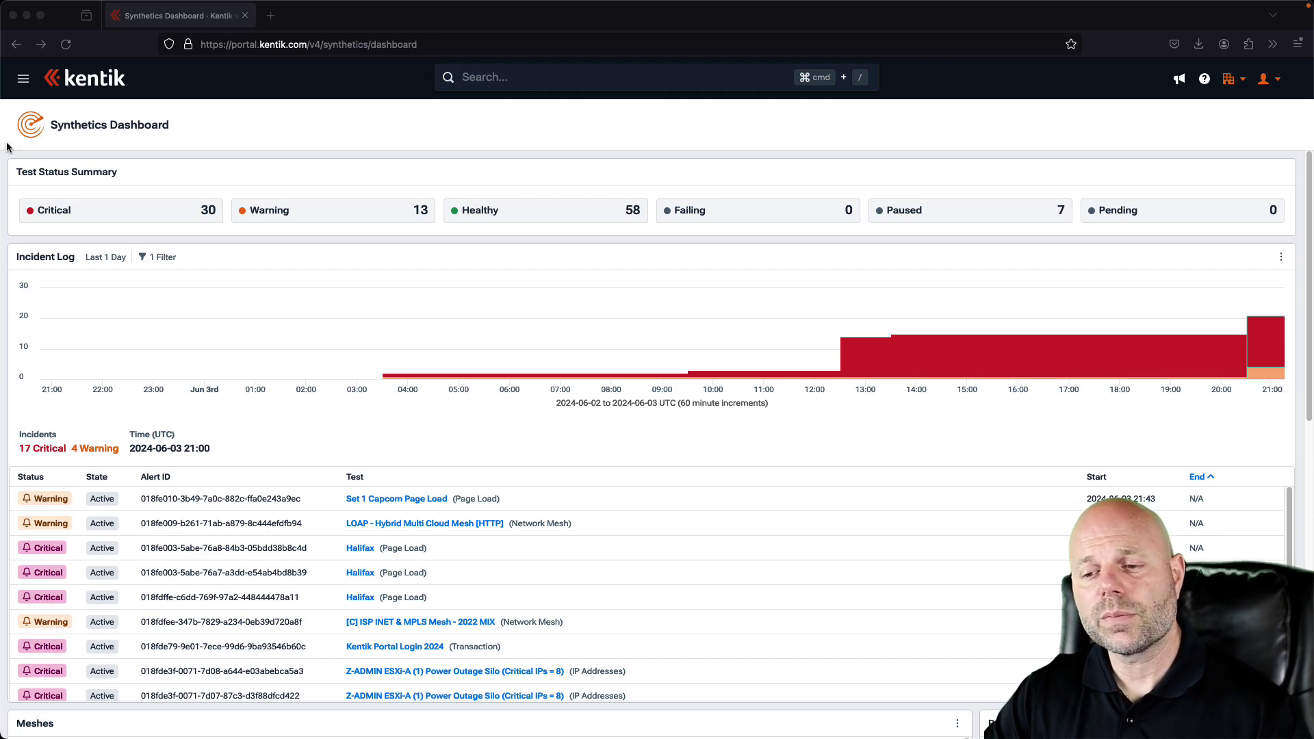
Step: In the Test Control Center, filter for Agent-to-Agent tests and open TEST UNY DATA CENTER TO PRIVATE AWS-US-WEST-1
click(22, 78)
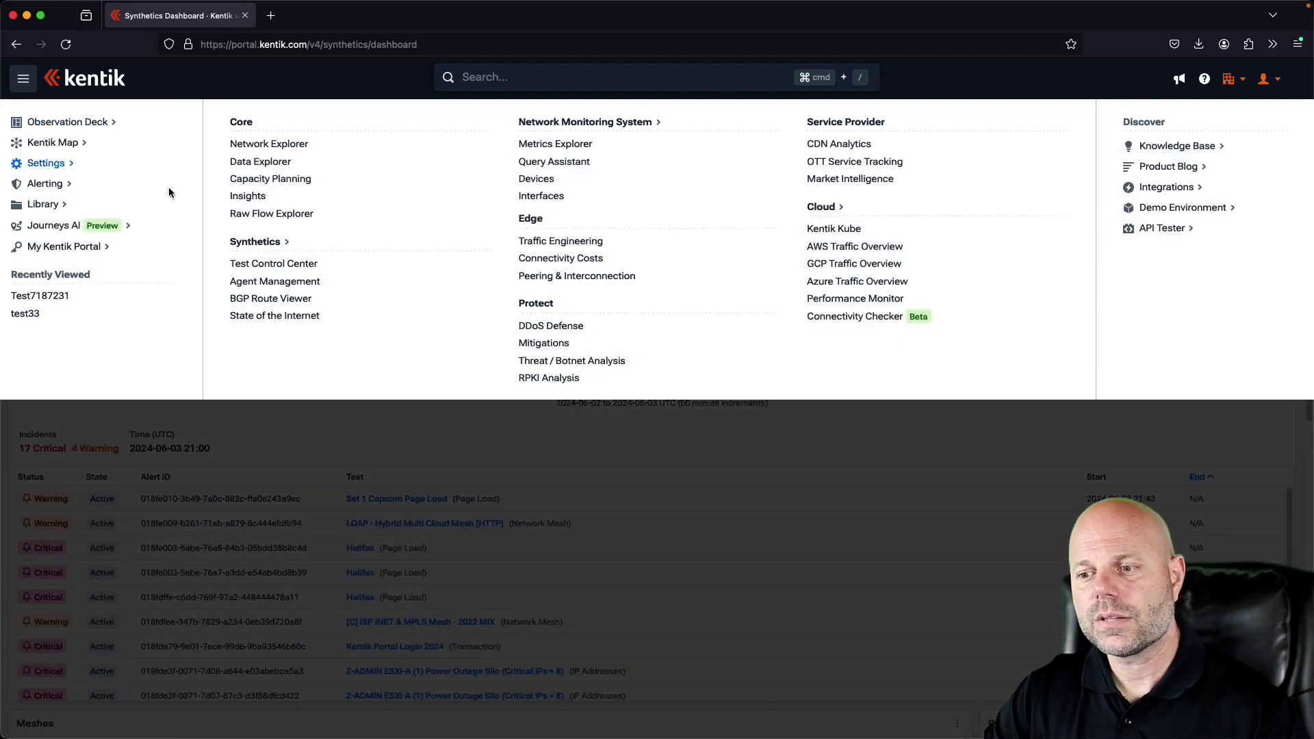
click(248, 268)
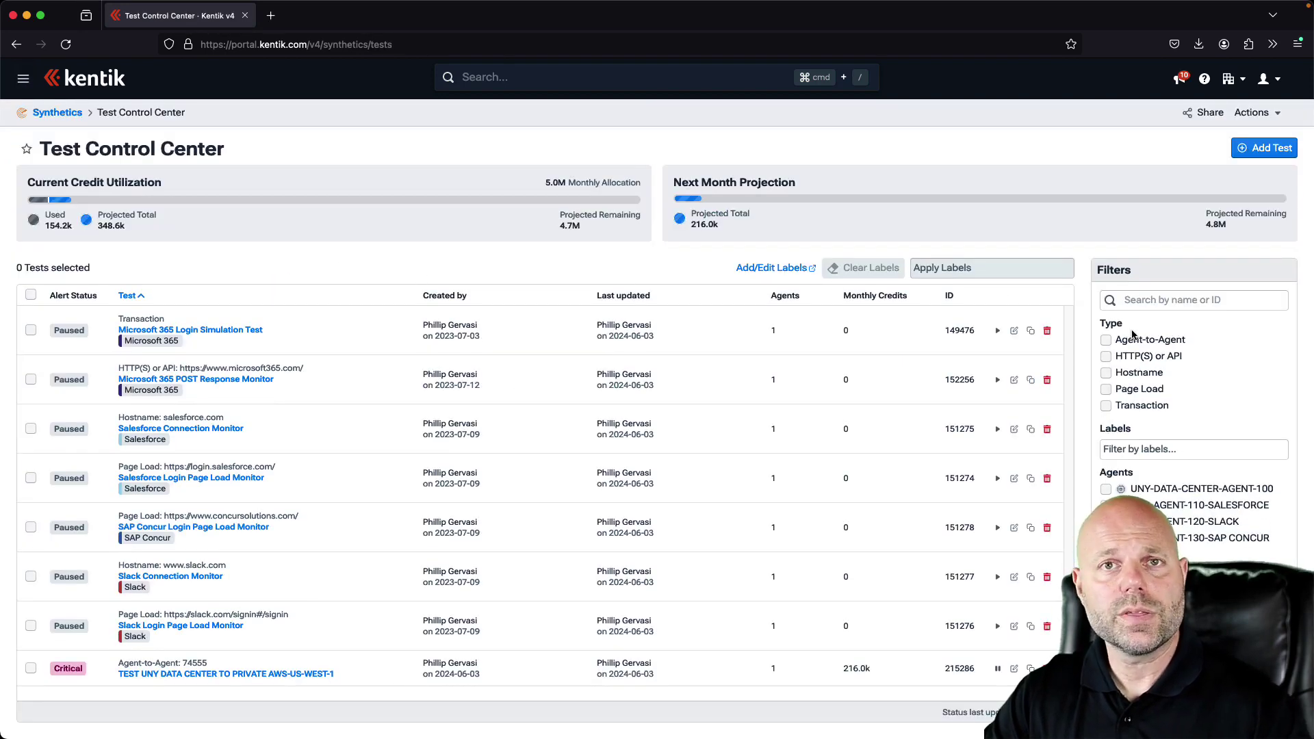
click(1107, 340)
click(289, 330)
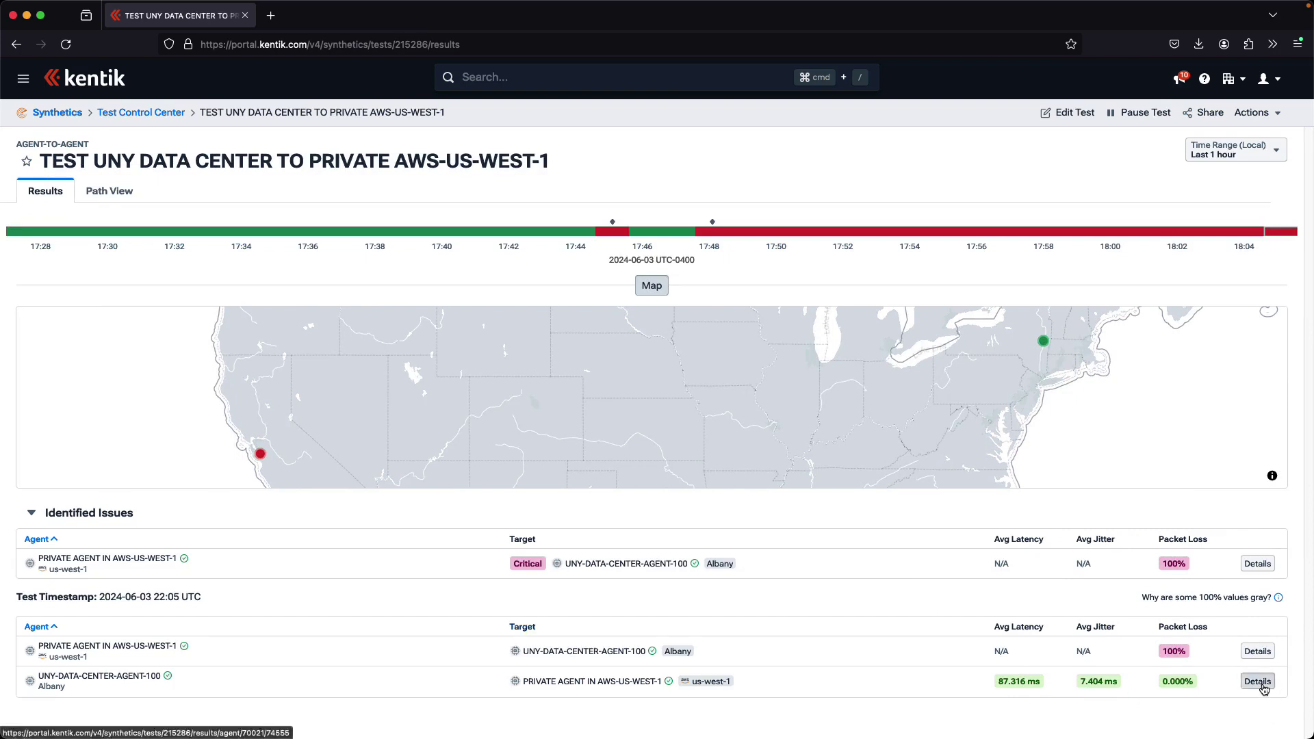
Step: Examine the latency, packet loss and jitter metrics from UNY-DATA-CENTER-AGENT-100 to PRIVATE AGENT IN AWS-US-WEST-1
click(1260, 682)
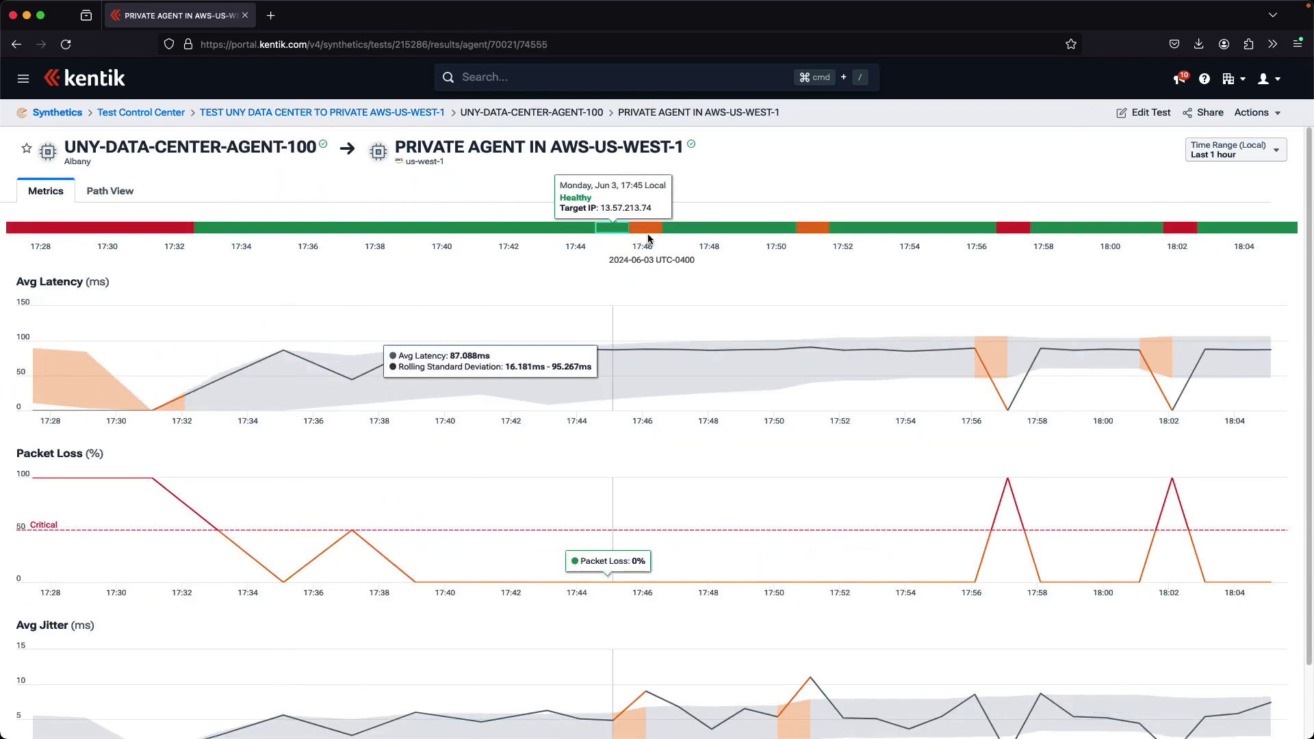
scroll(1310, 394, down, 1)
scroll(1309, 395, down, 2)
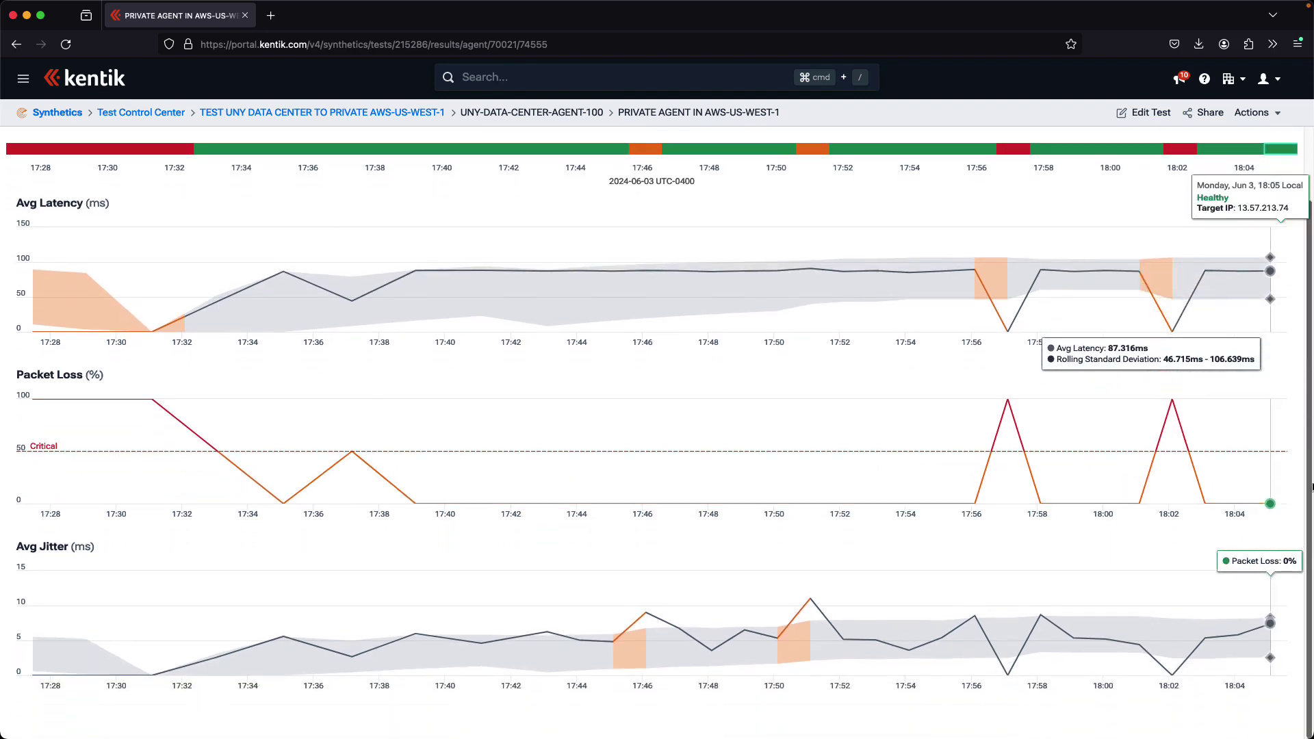
scroll(137, 342, up, 2)
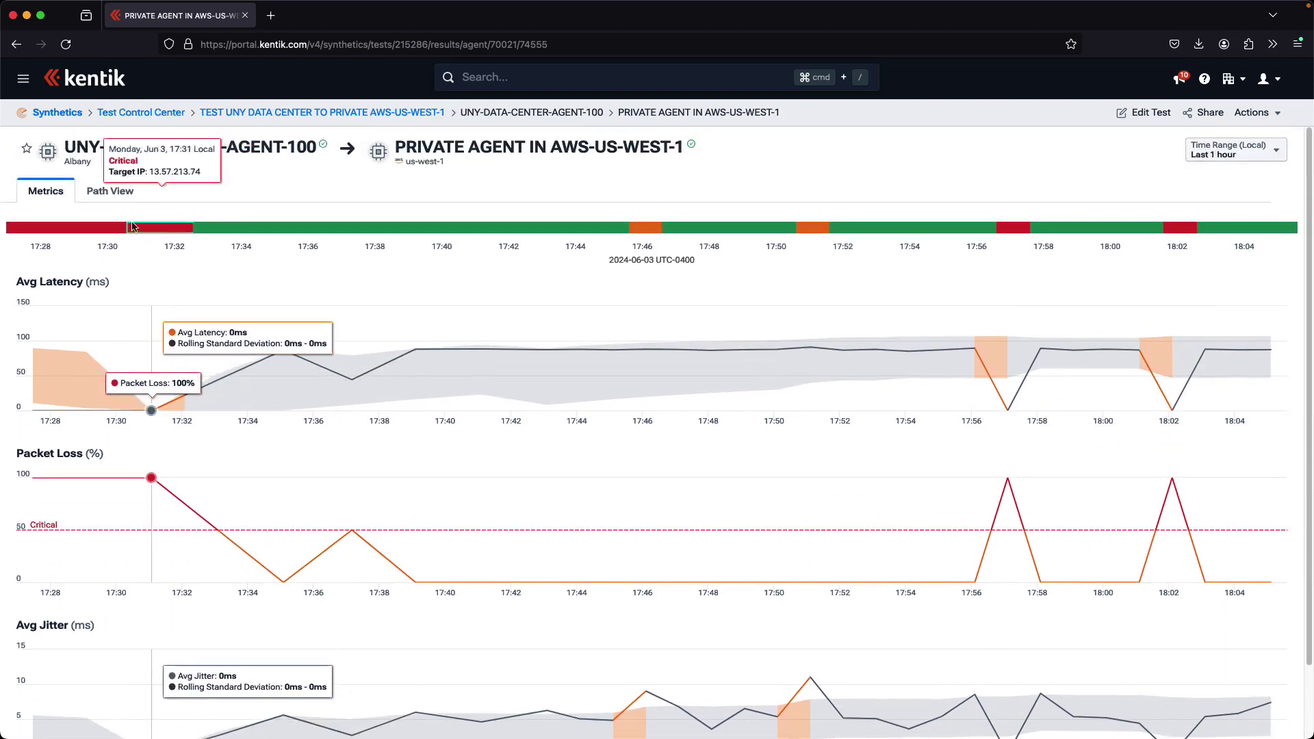
Step: Open the path view of this agent pair and inspect the hops between the data center agent and the AWS target
click(101, 192)
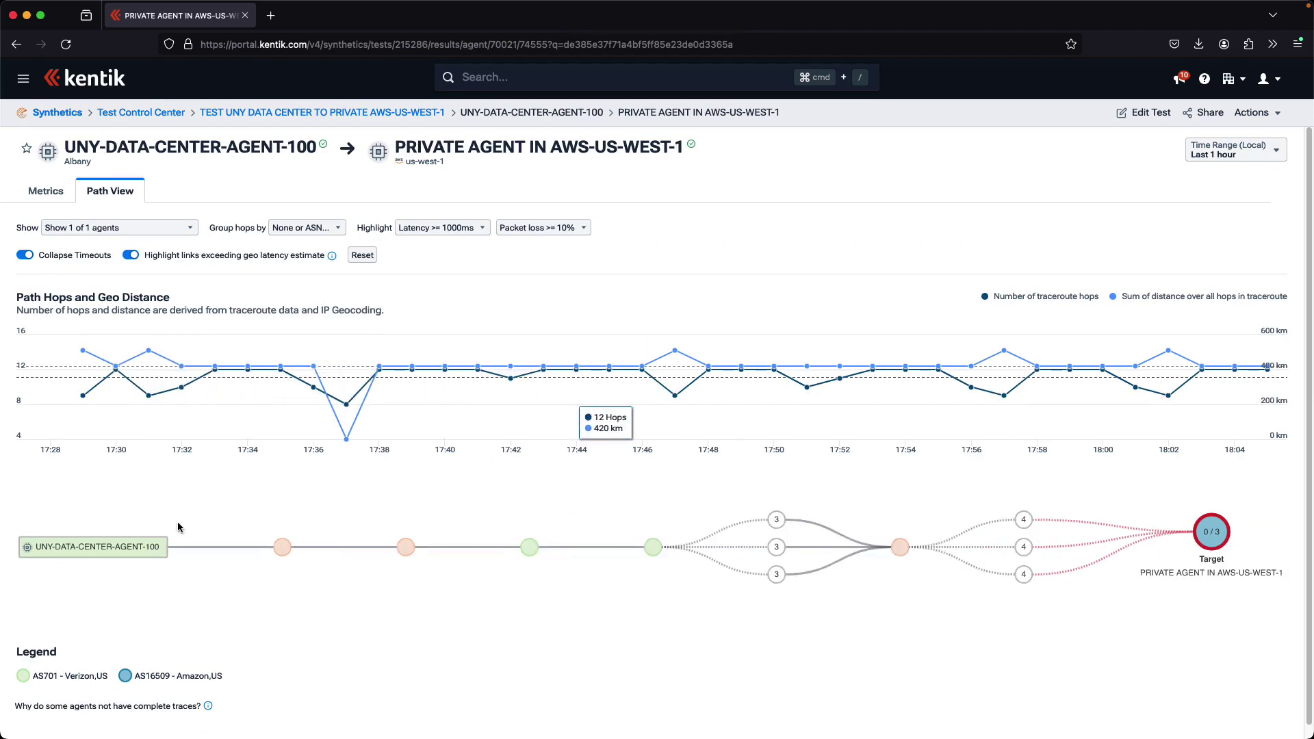
click(132, 550)
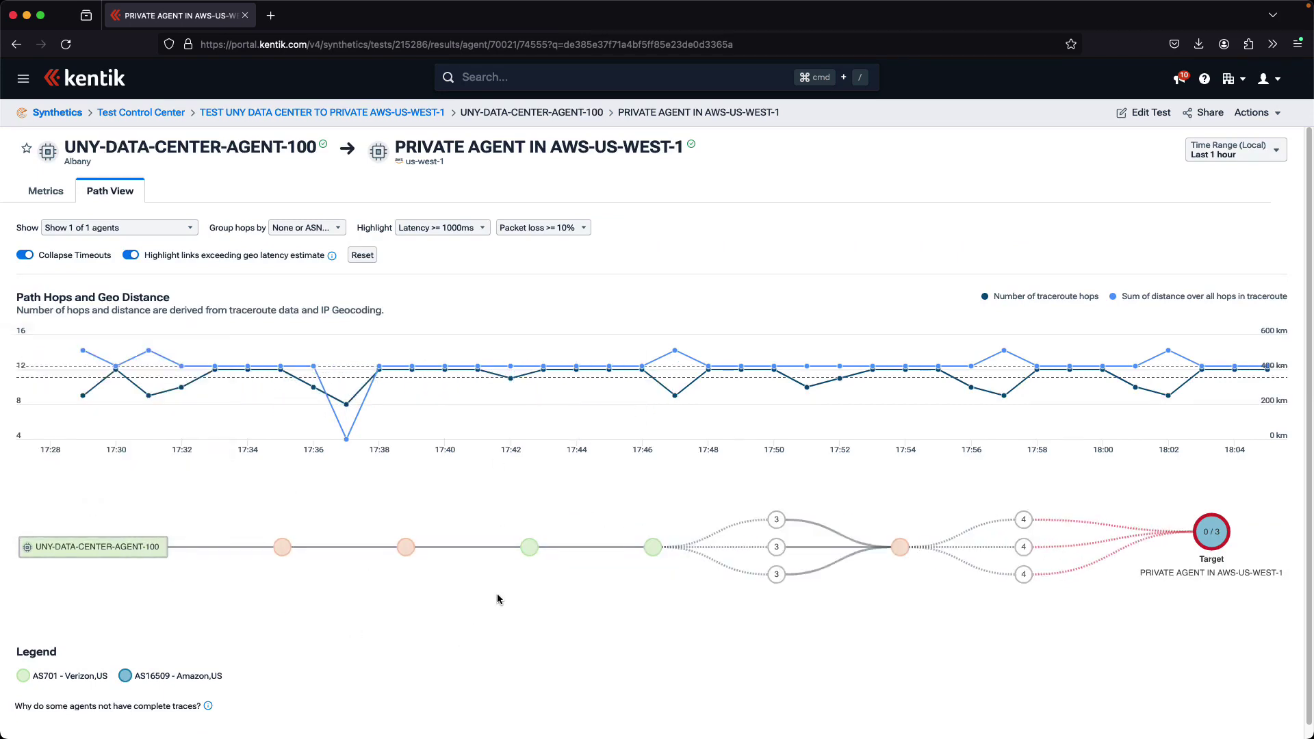
mouse_move(529, 552)
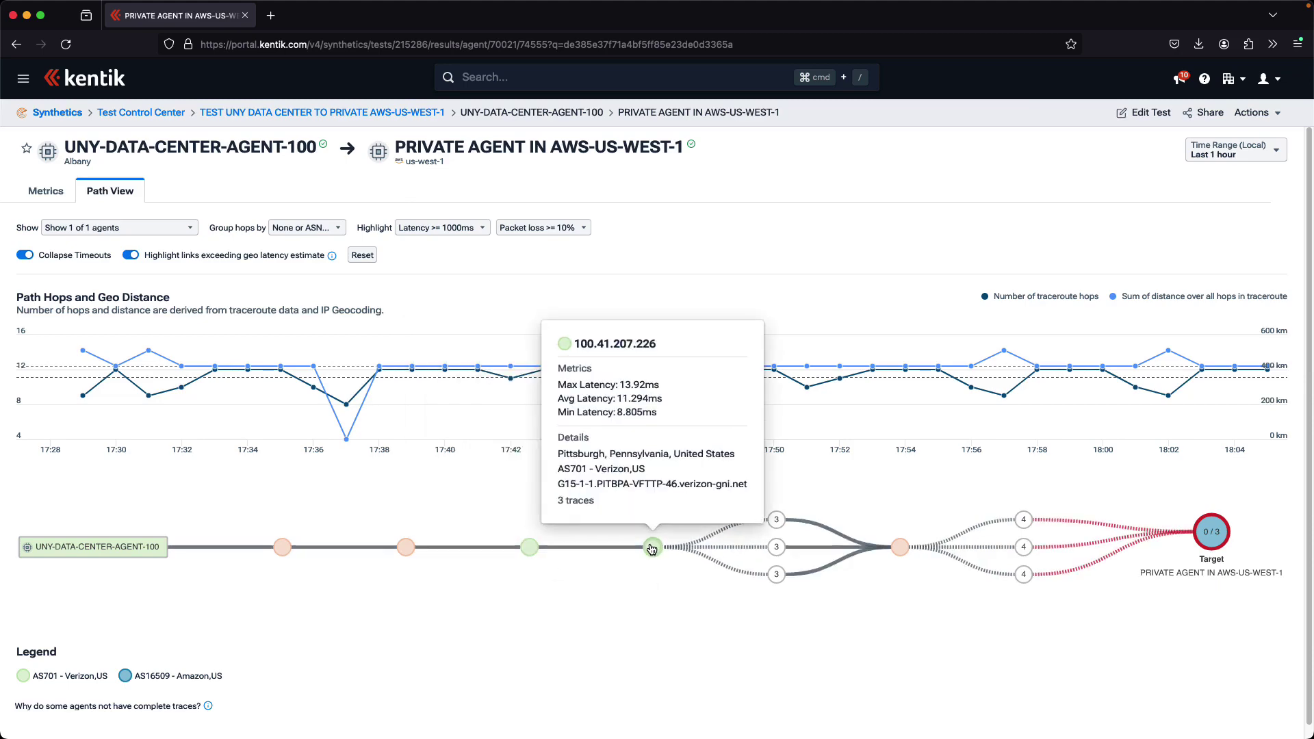
mouse_move(898, 551)
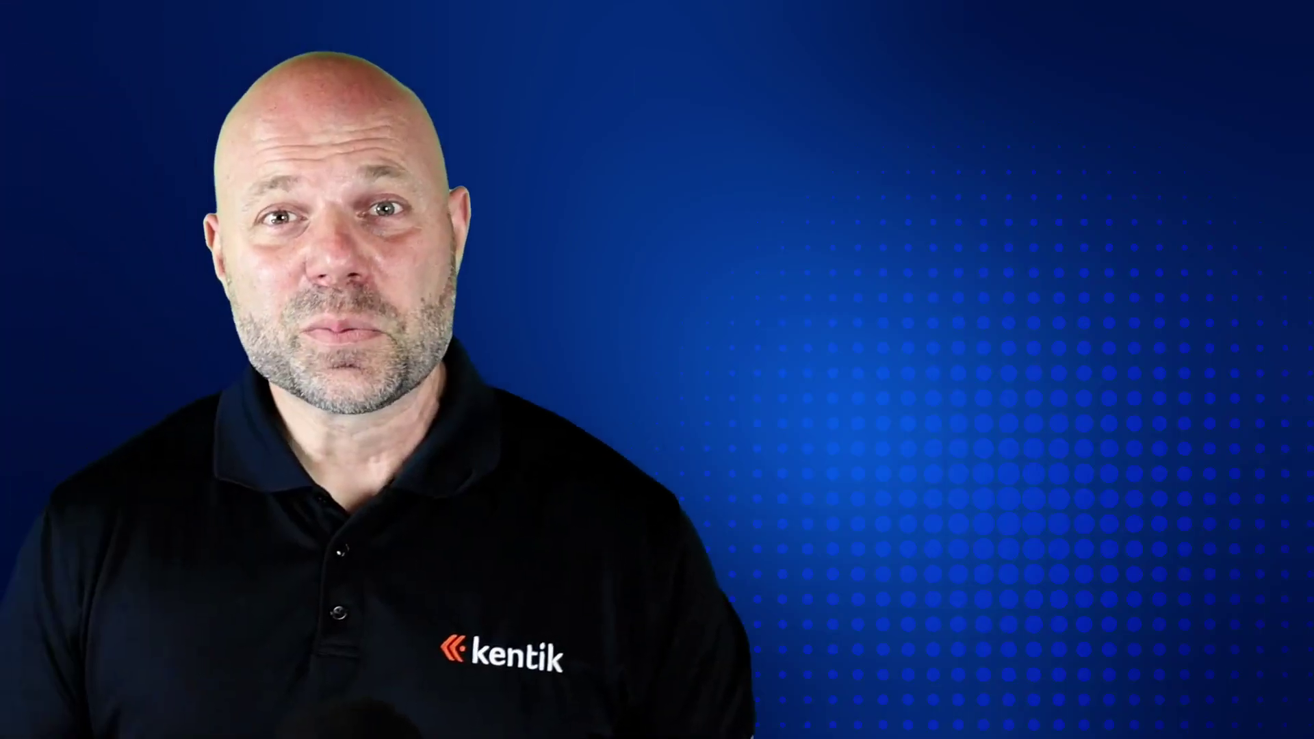